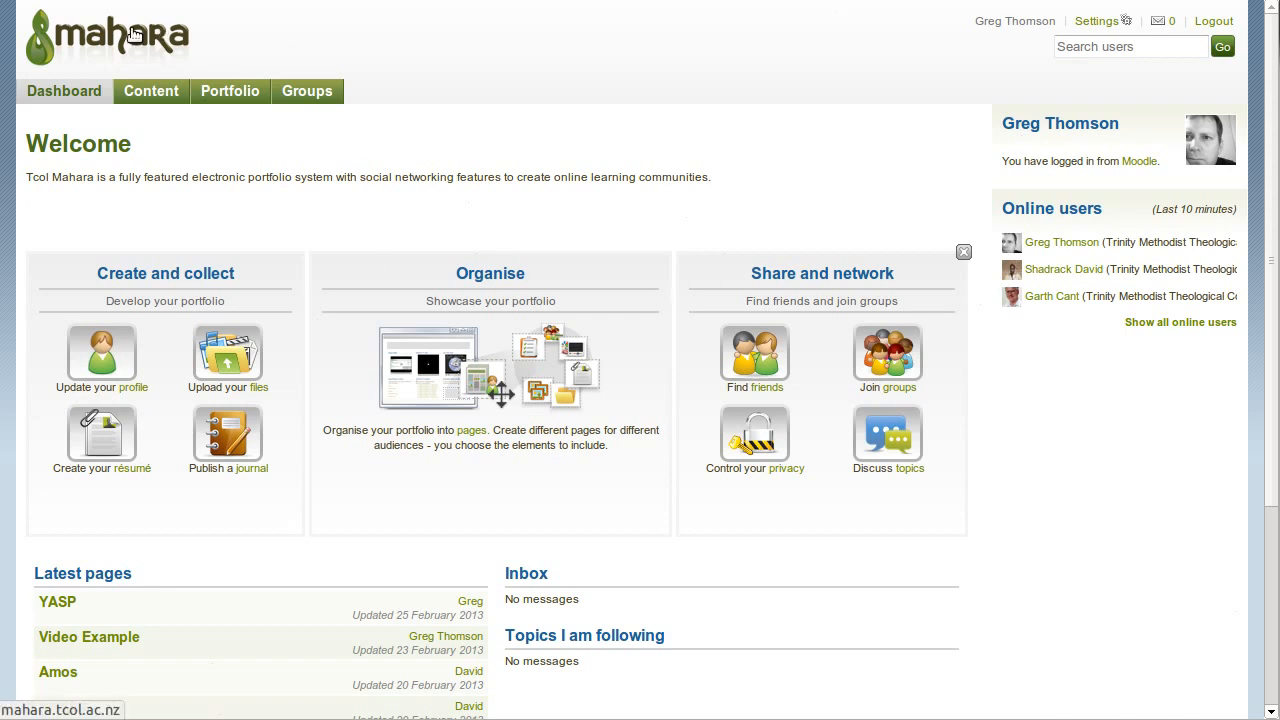
# Upload pohutukawa-small.jpg from the tcolnow folder to the Home folder of the portfolio's Files area.
pyautogui.moveTo(140, 92)
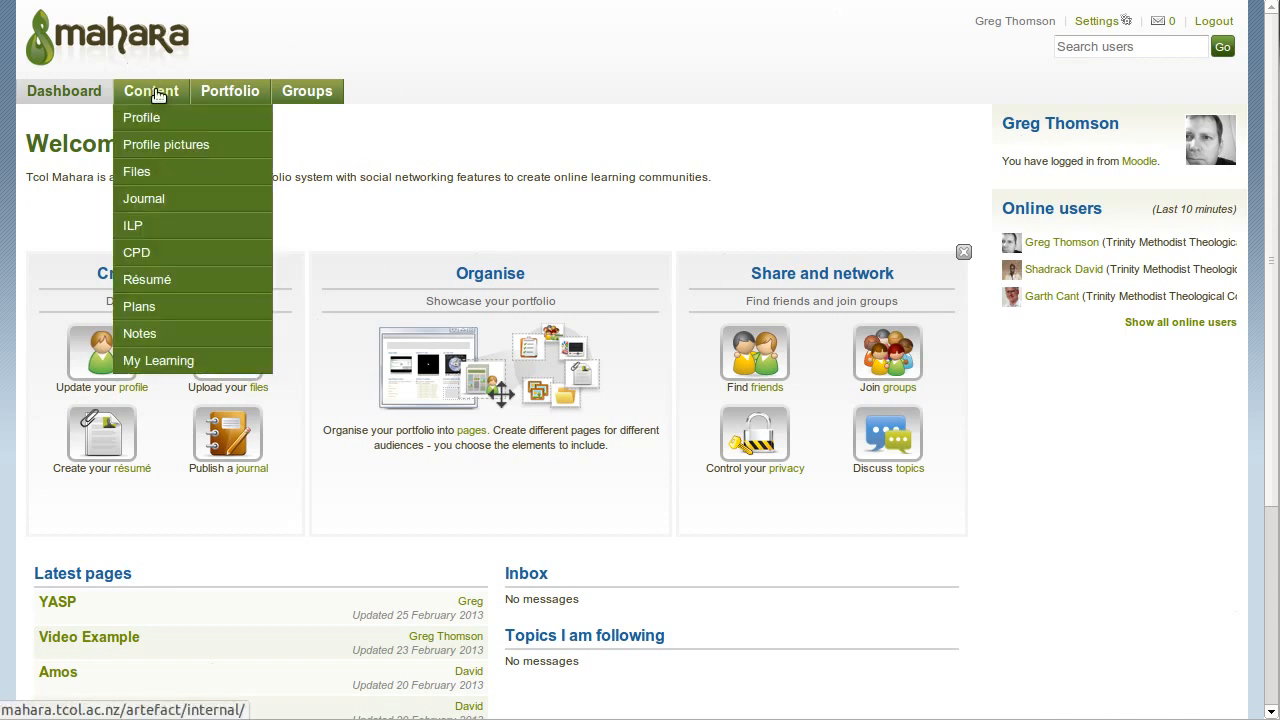
pyautogui.click(158, 175)
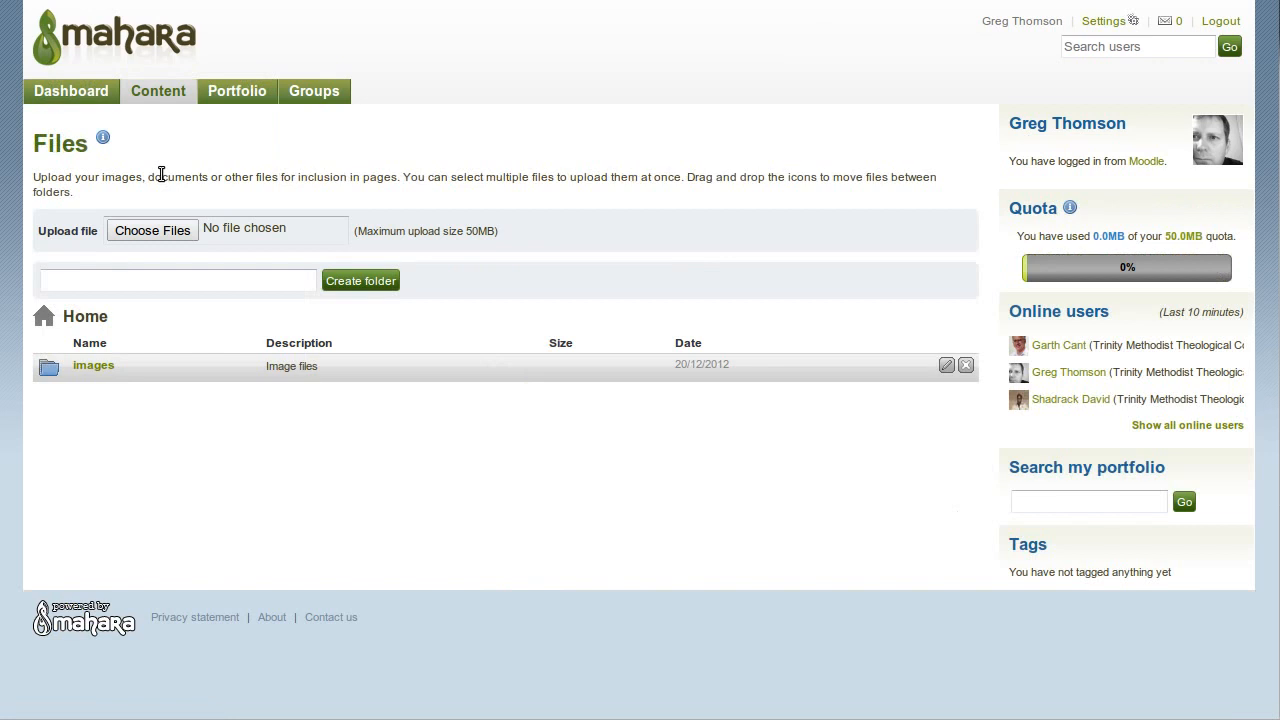
pyautogui.click(146, 236)
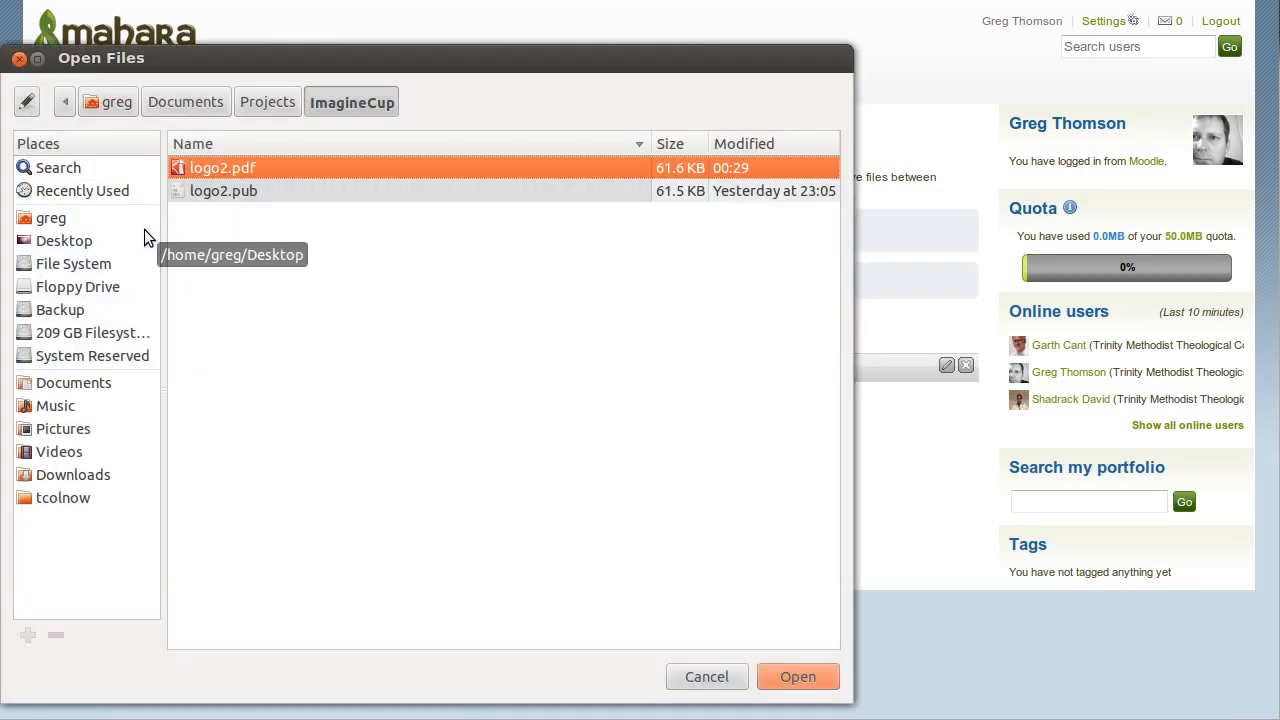
pyautogui.click(75, 502)
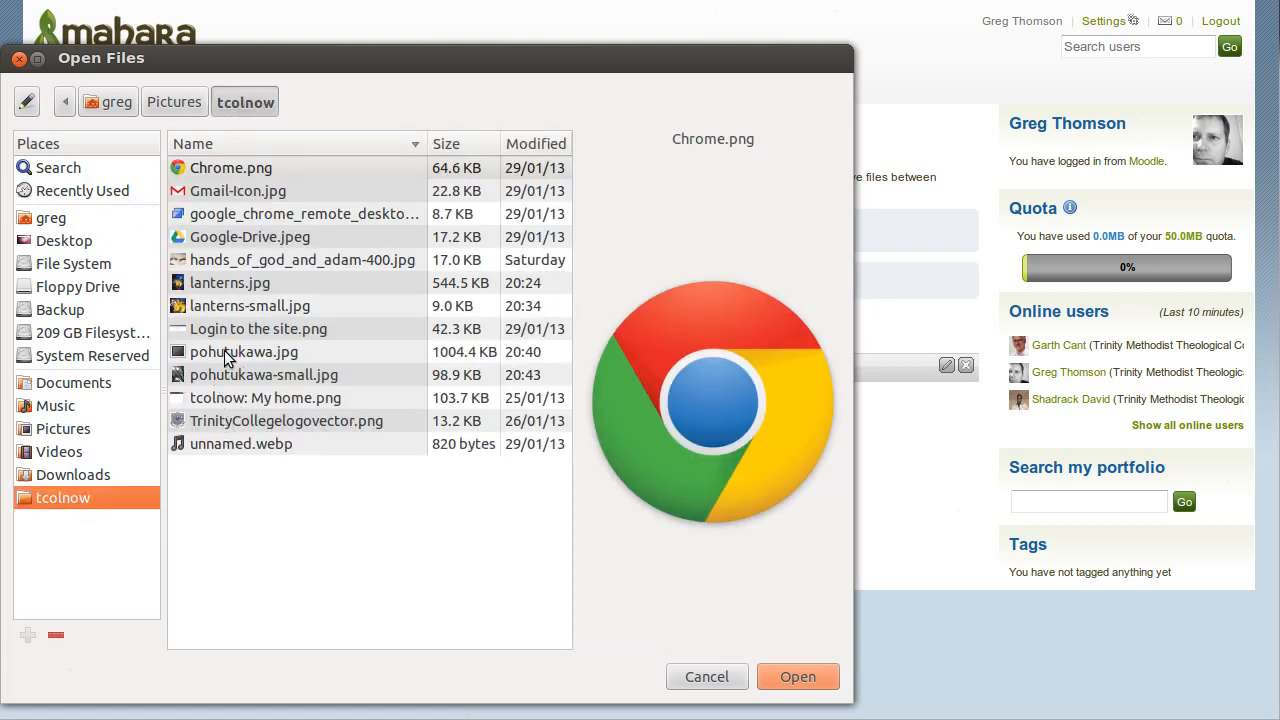
pyautogui.click(229, 377)
pyautogui.click(798, 680)
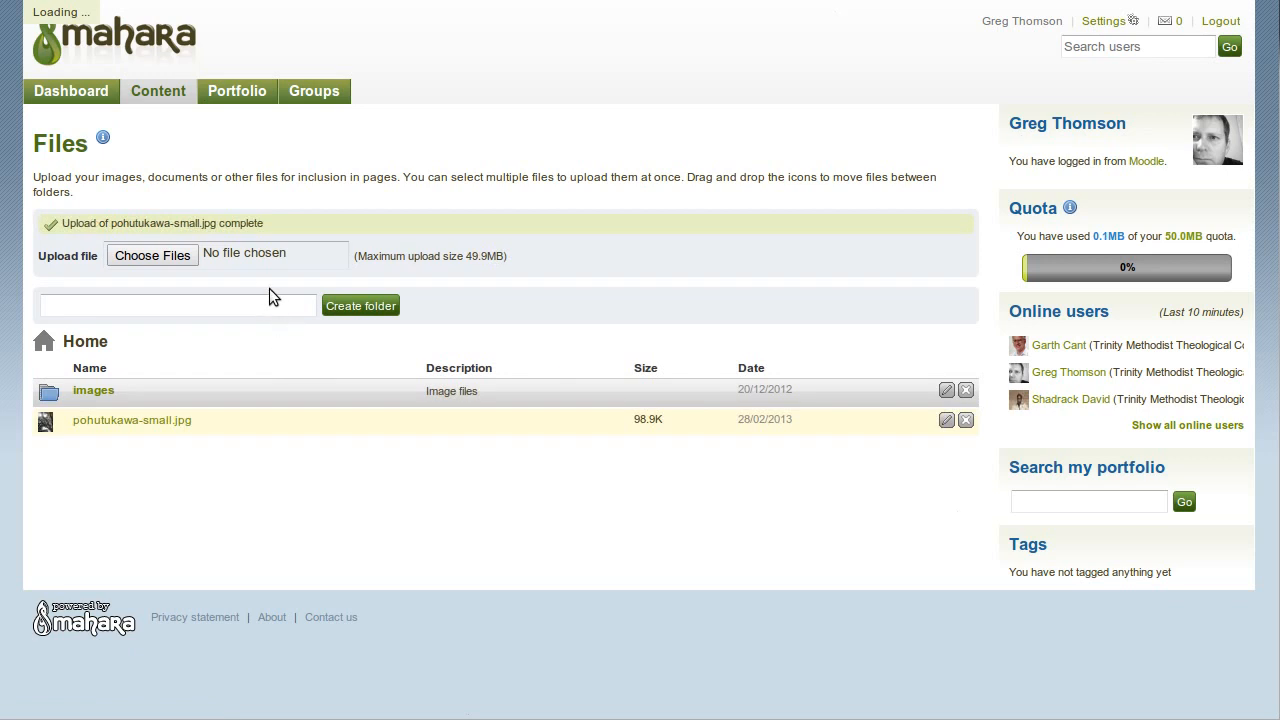
# Upload lanterns-small.jpg from the tcolnow folder to the same Files area.
pyautogui.click(183, 255)
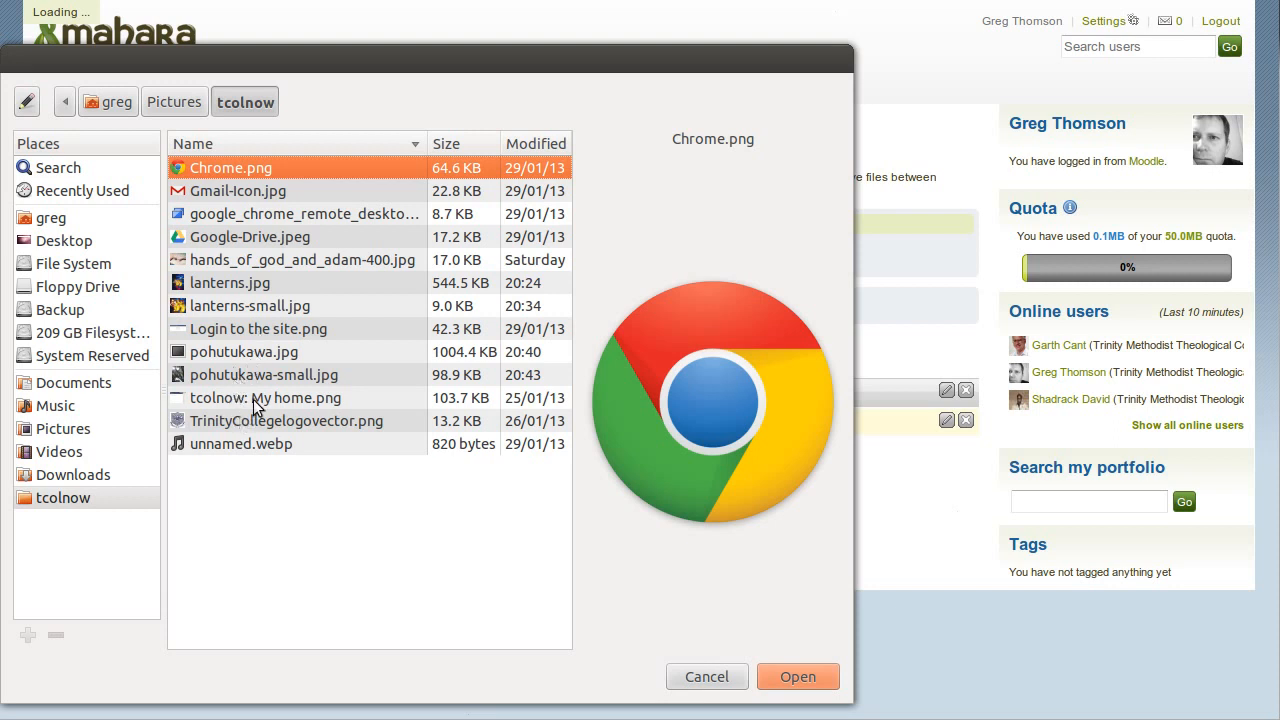
pyautogui.click(247, 308)
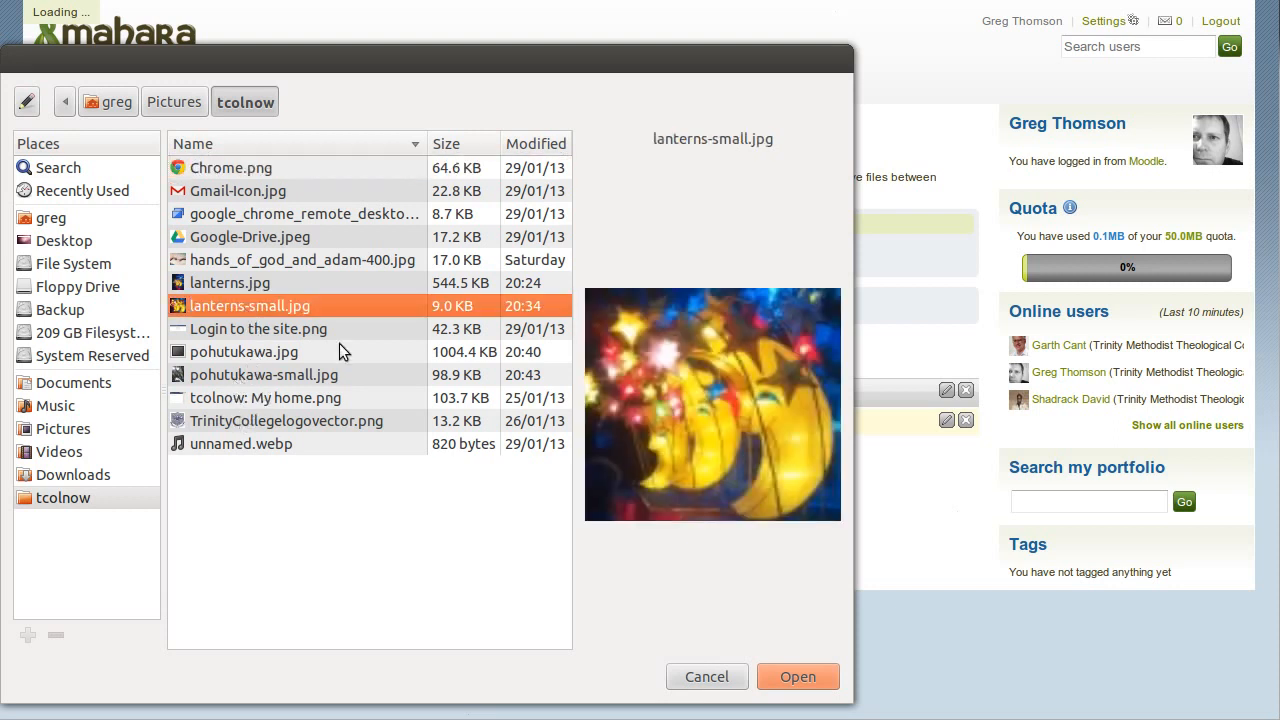
pyautogui.click(800, 678)
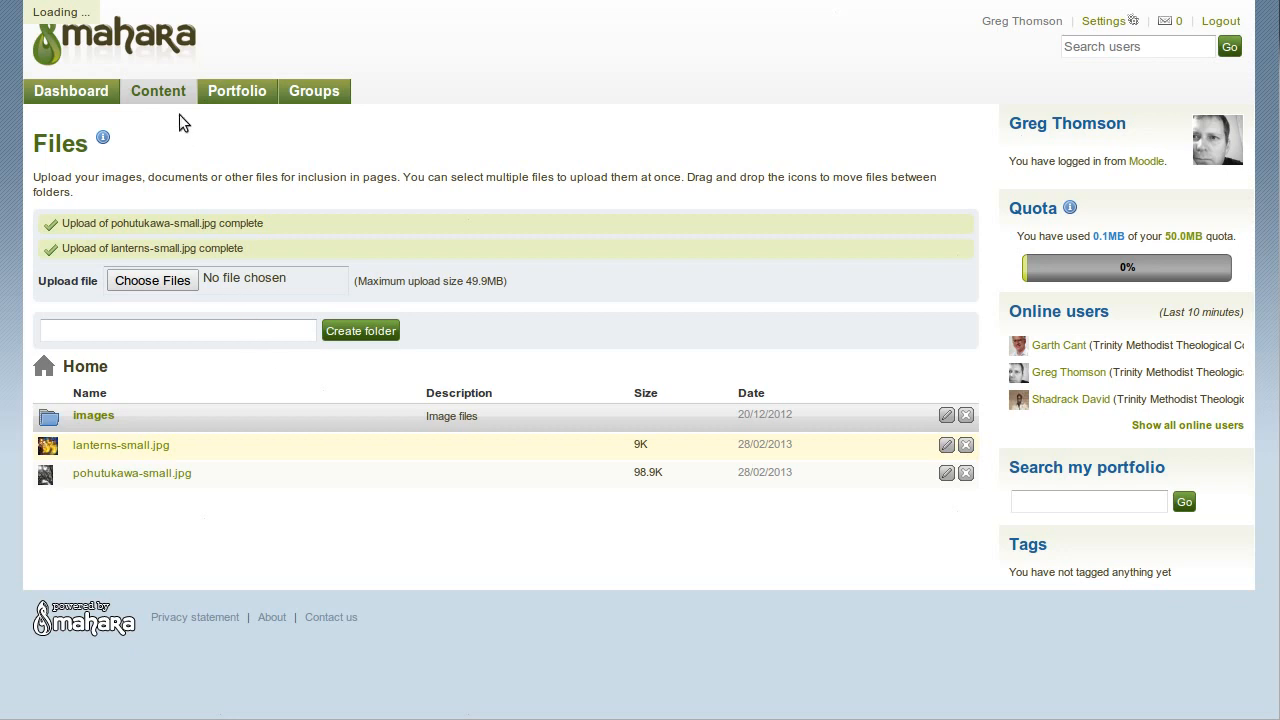
# Start a new entry in the journal and title it "Pictures".
pyautogui.moveTo(168, 92)
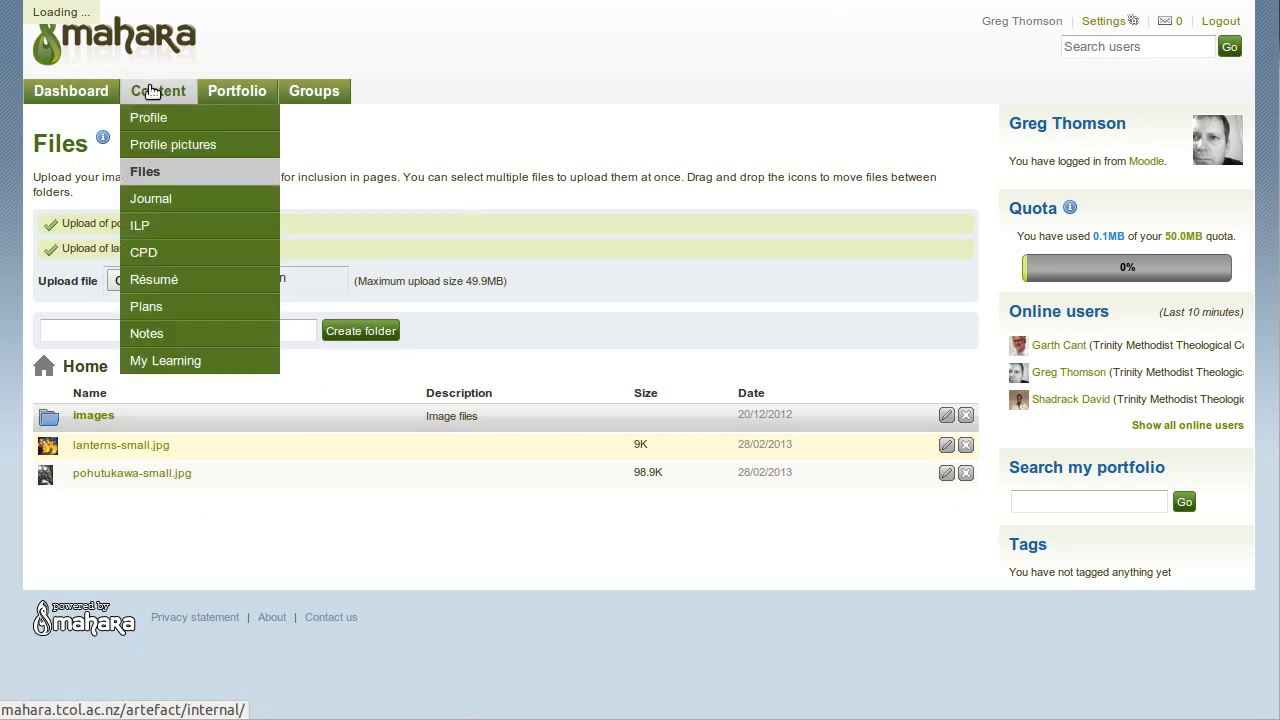
pyautogui.click(158, 207)
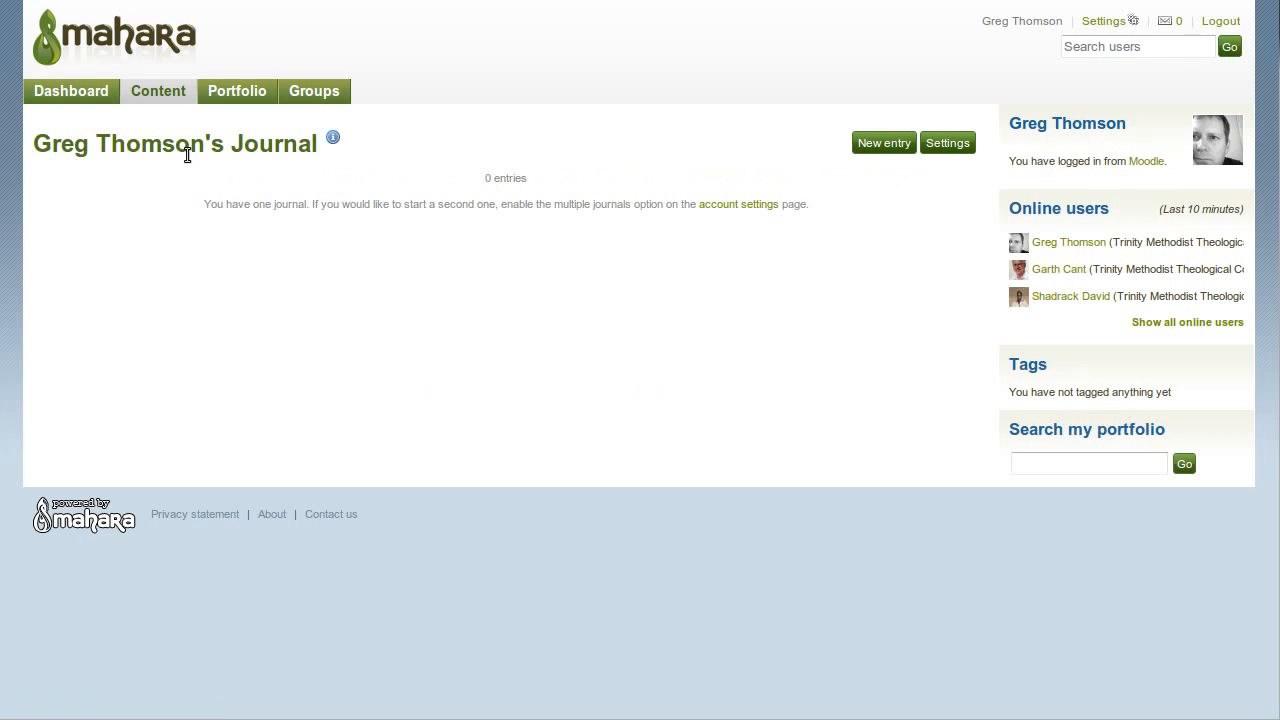
pyautogui.click(874, 150)
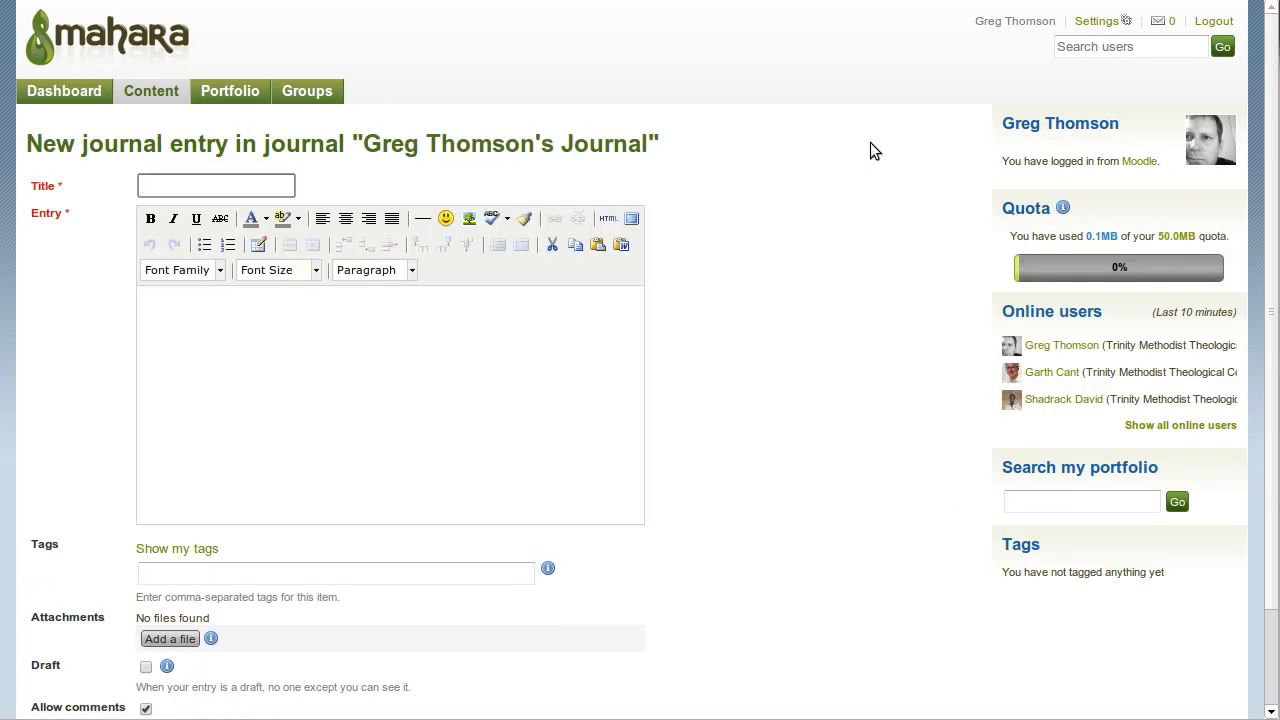
pyautogui.click(256, 185)
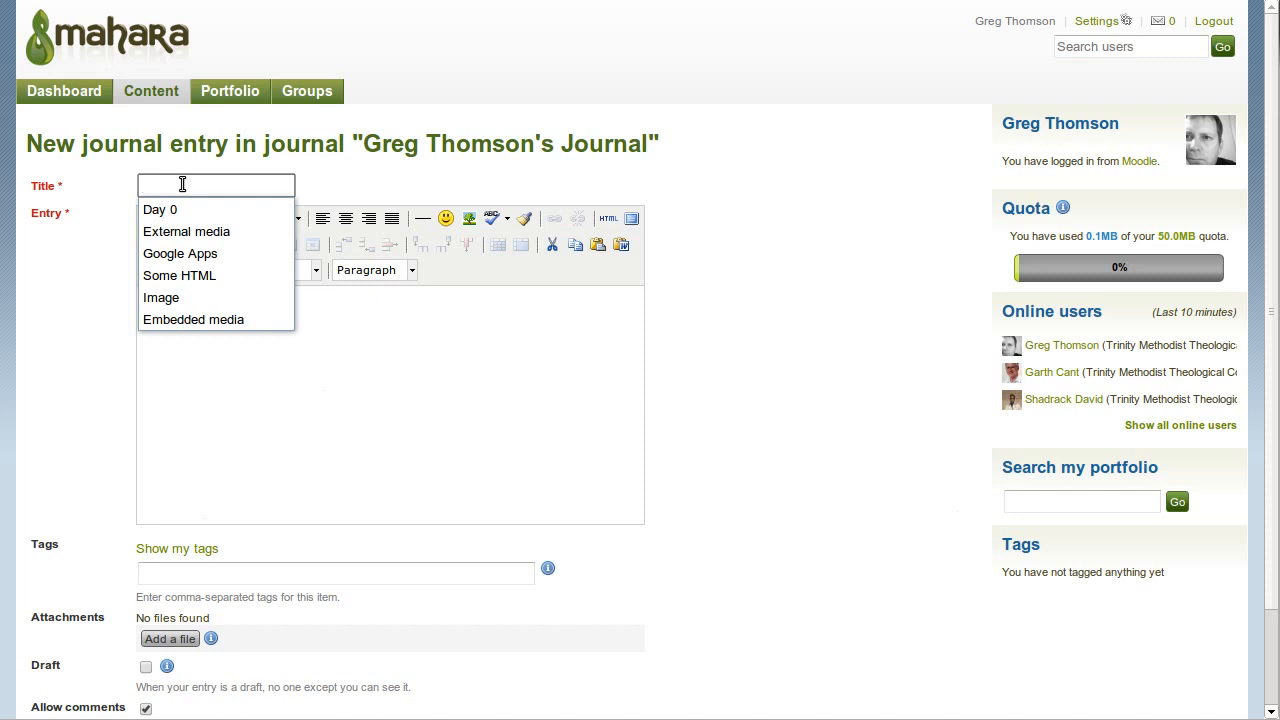
pyautogui.write('Pictures')
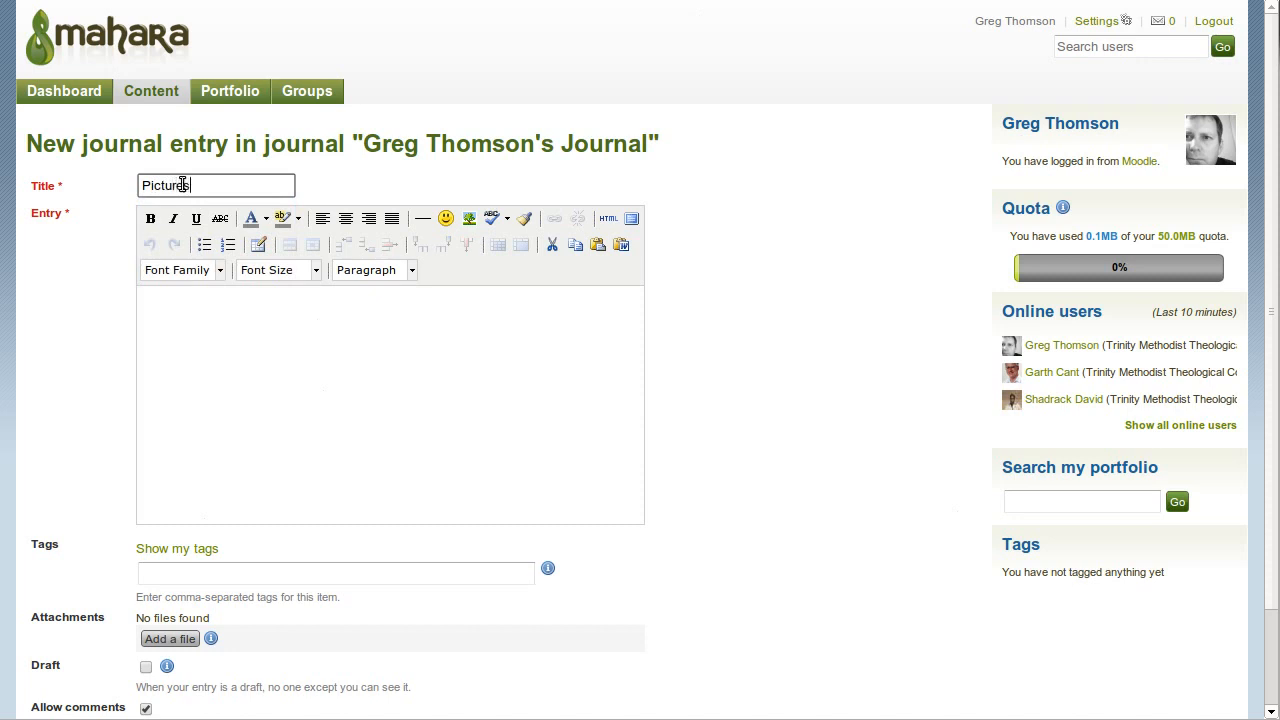
# Paste the copied Lorem ipsum paragraphs into the entry body as plain text and add an empty line at the end.
pyautogui.click(199, 334)
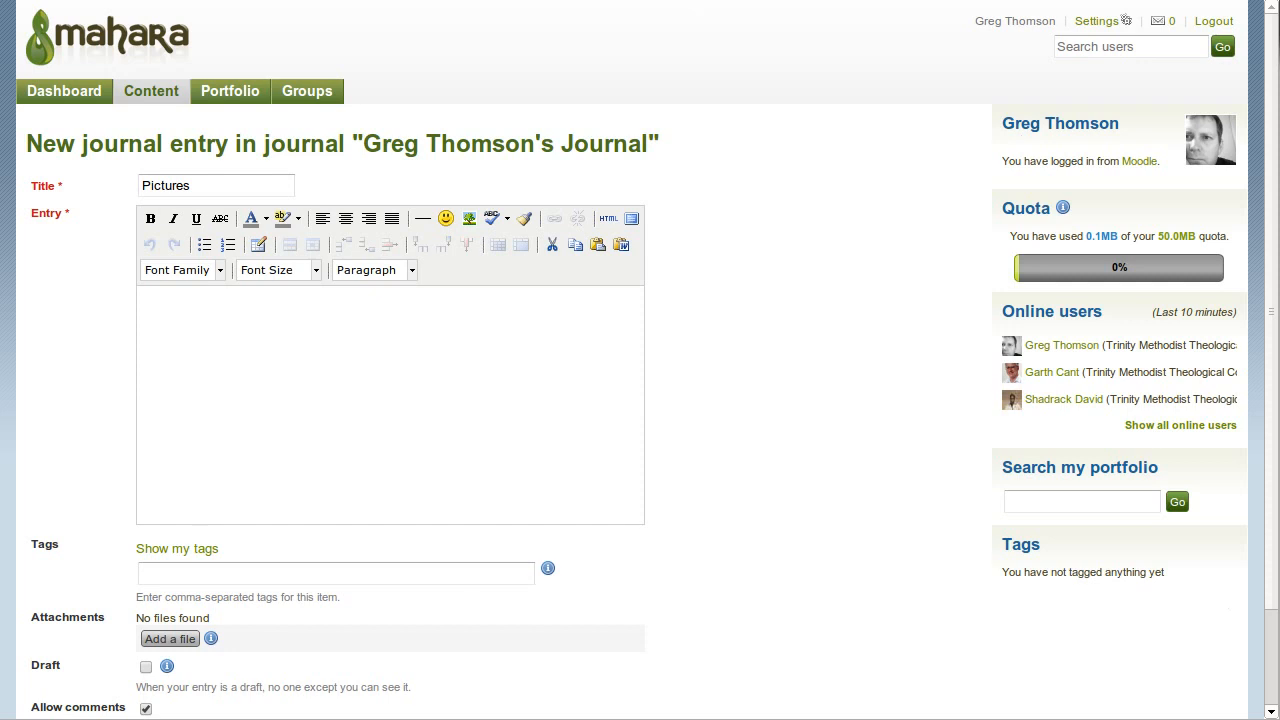
pyautogui.click(190, 297)
pyautogui.rightClick(179, 299)
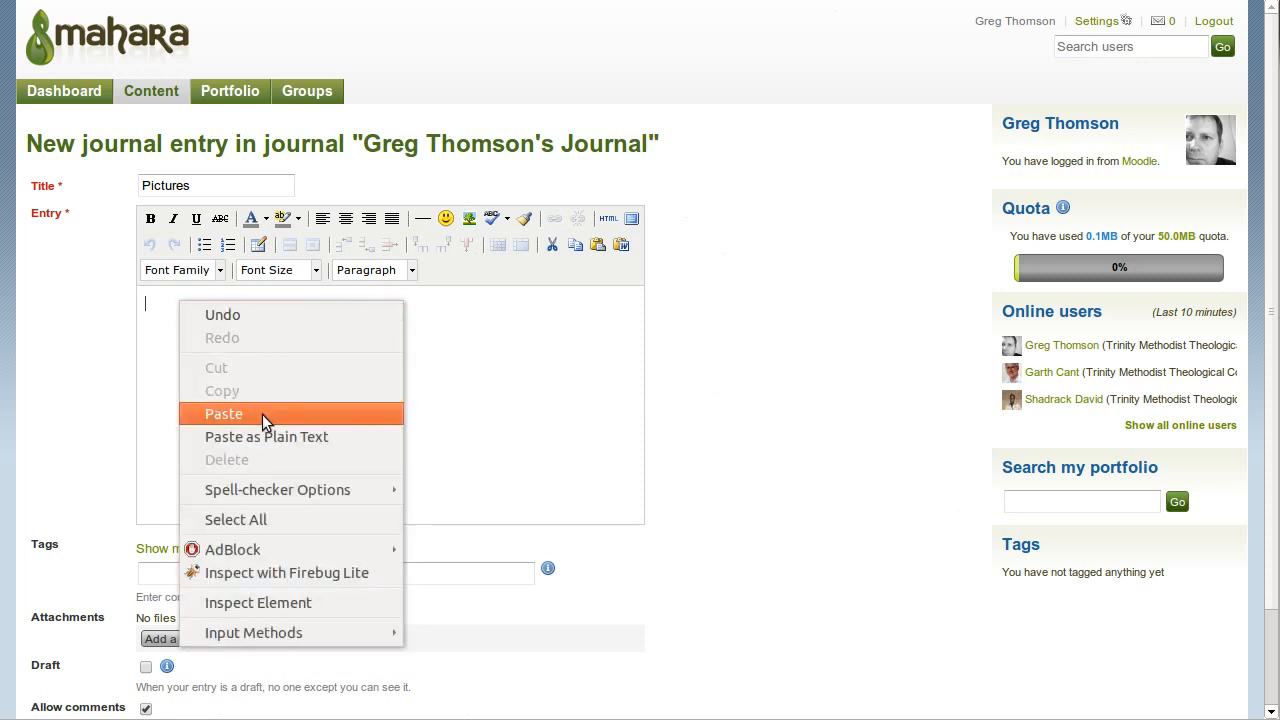
pyautogui.click(308, 440)
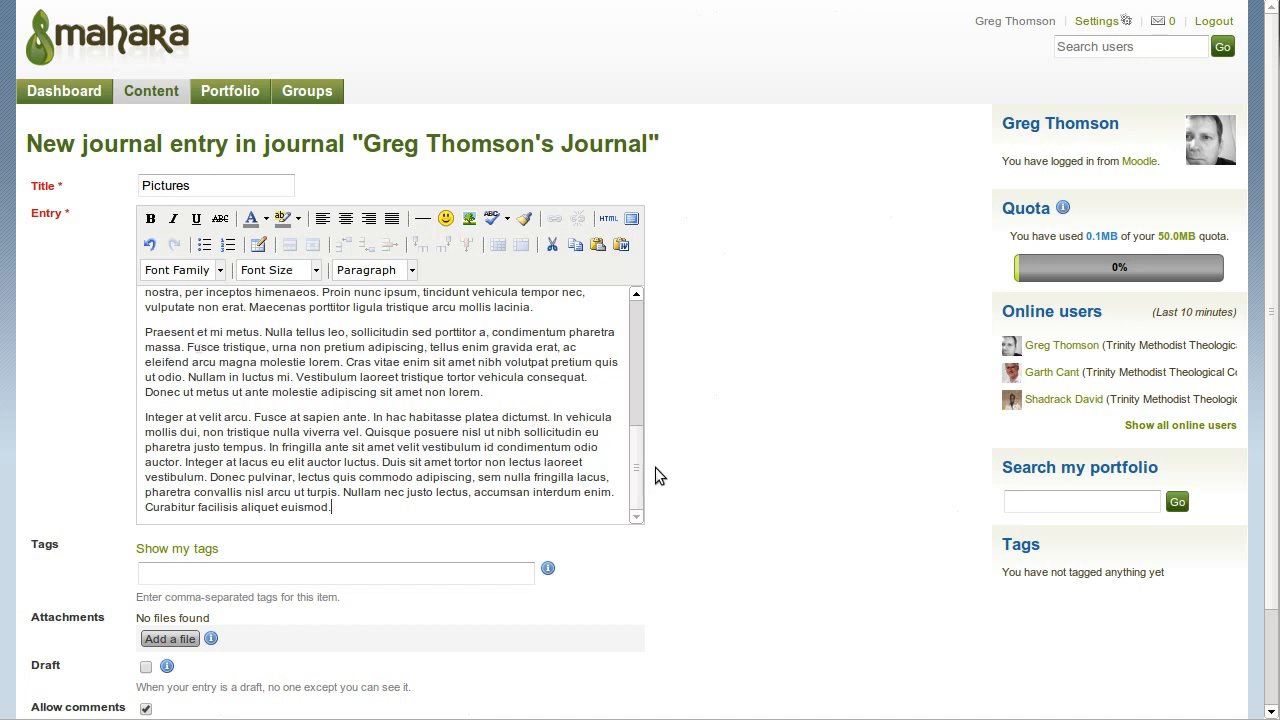
pyautogui.moveTo(640, 477); pyautogui.dragTo(641, 336)
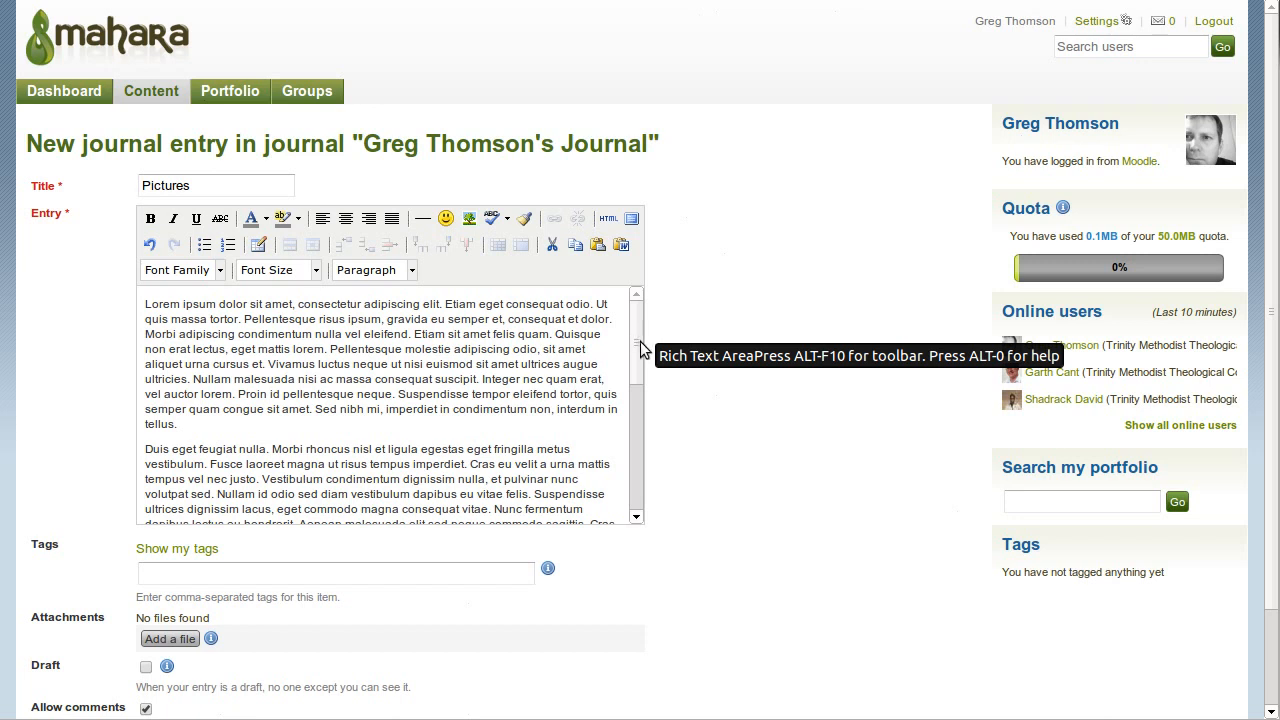
pyautogui.moveTo(642, 354); pyautogui.dragTo(640, 482)
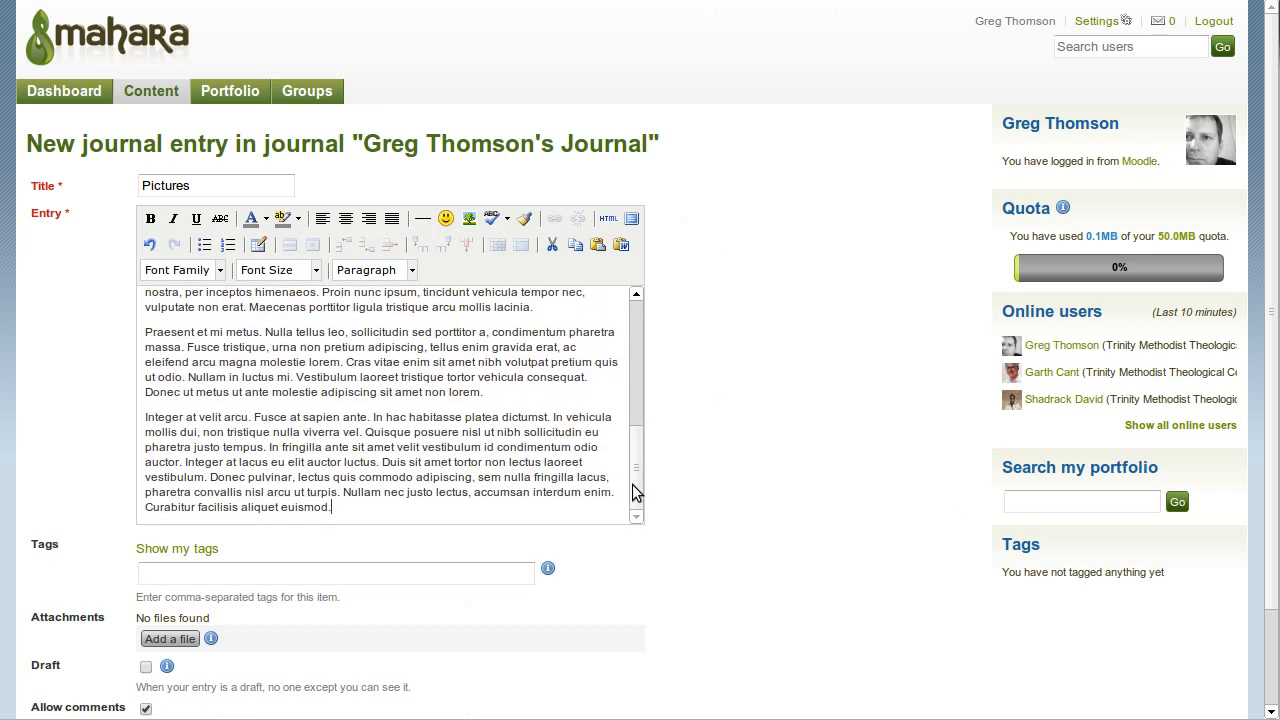
pyautogui.click(338, 507)
pyautogui.press('Return')
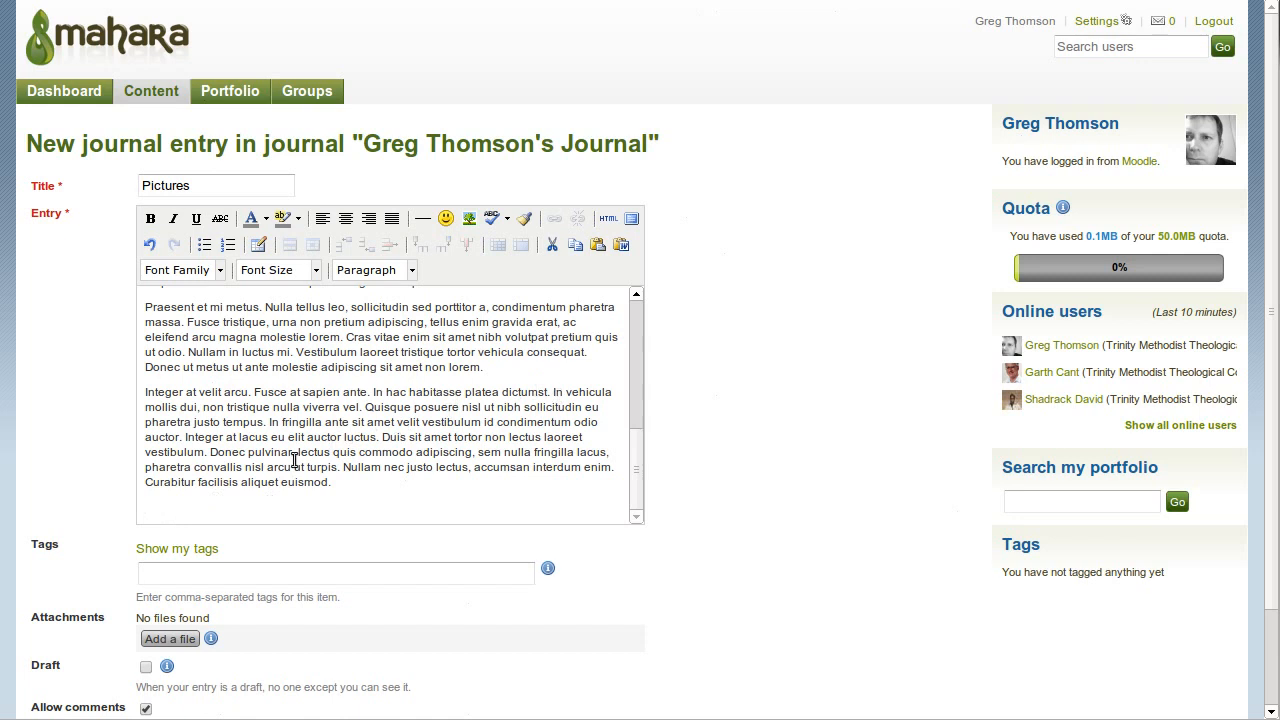
# Attach the uploaded file pohutukawa-small.jpg to the journal entry.
pyautogui.scroll(-3, 290, 452)
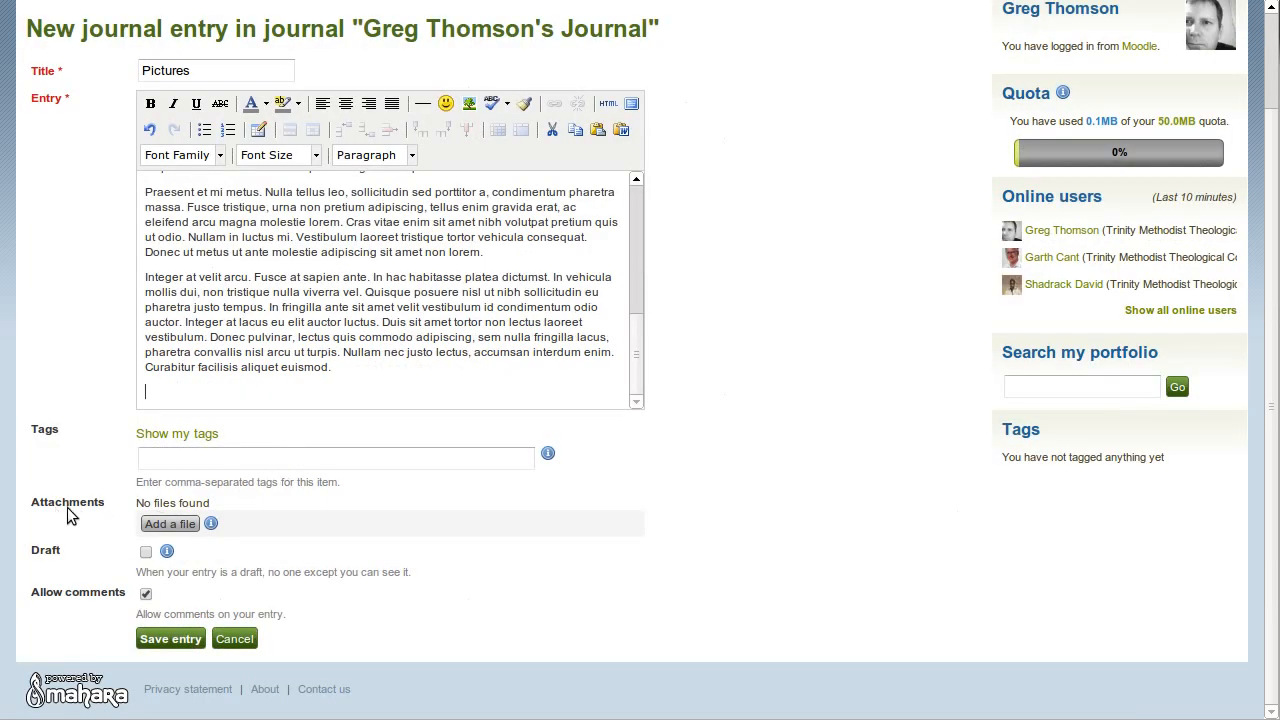
pyautogui.click(170, 524)
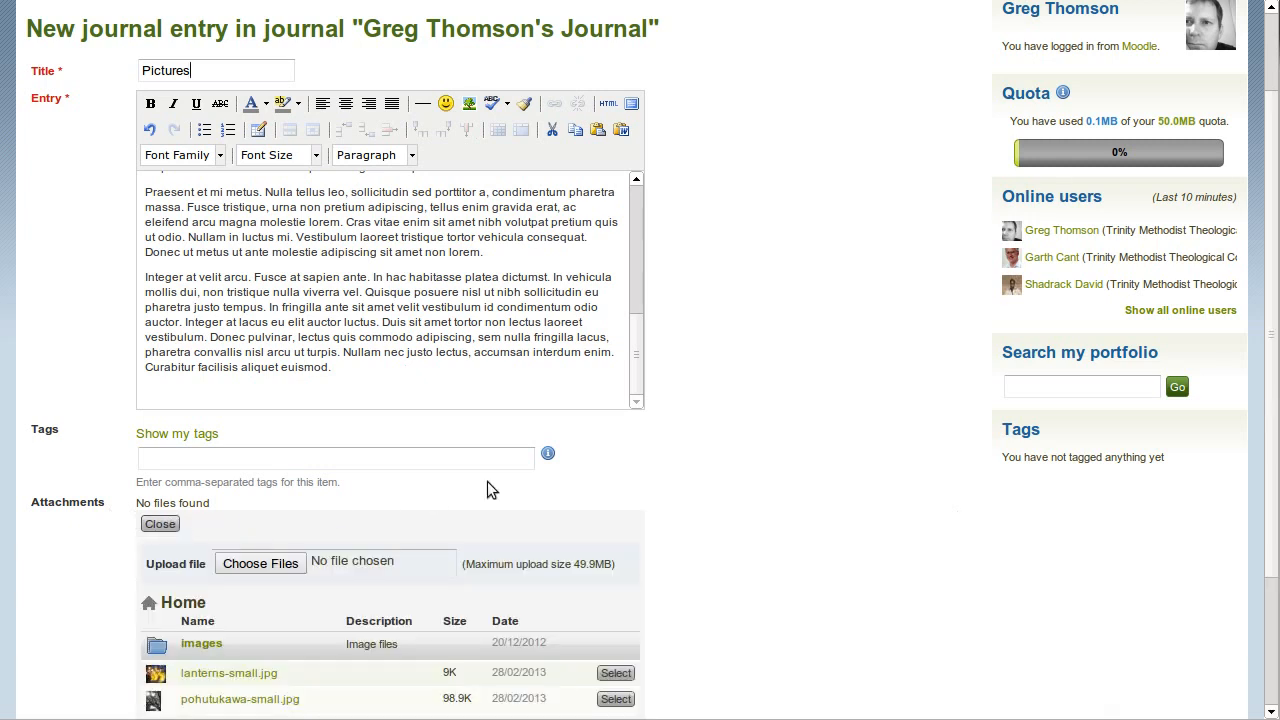
pyautogui.scroll(-3, 671, 463)
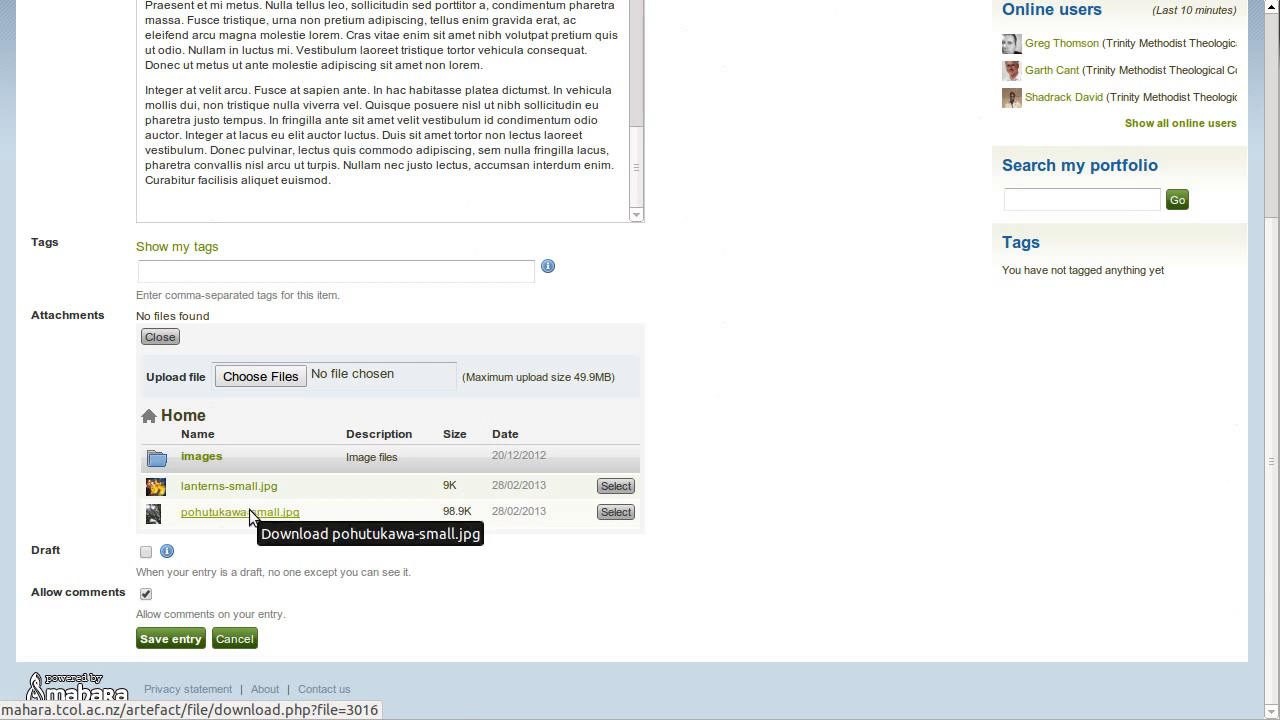
pyautogui.click(616, 513)
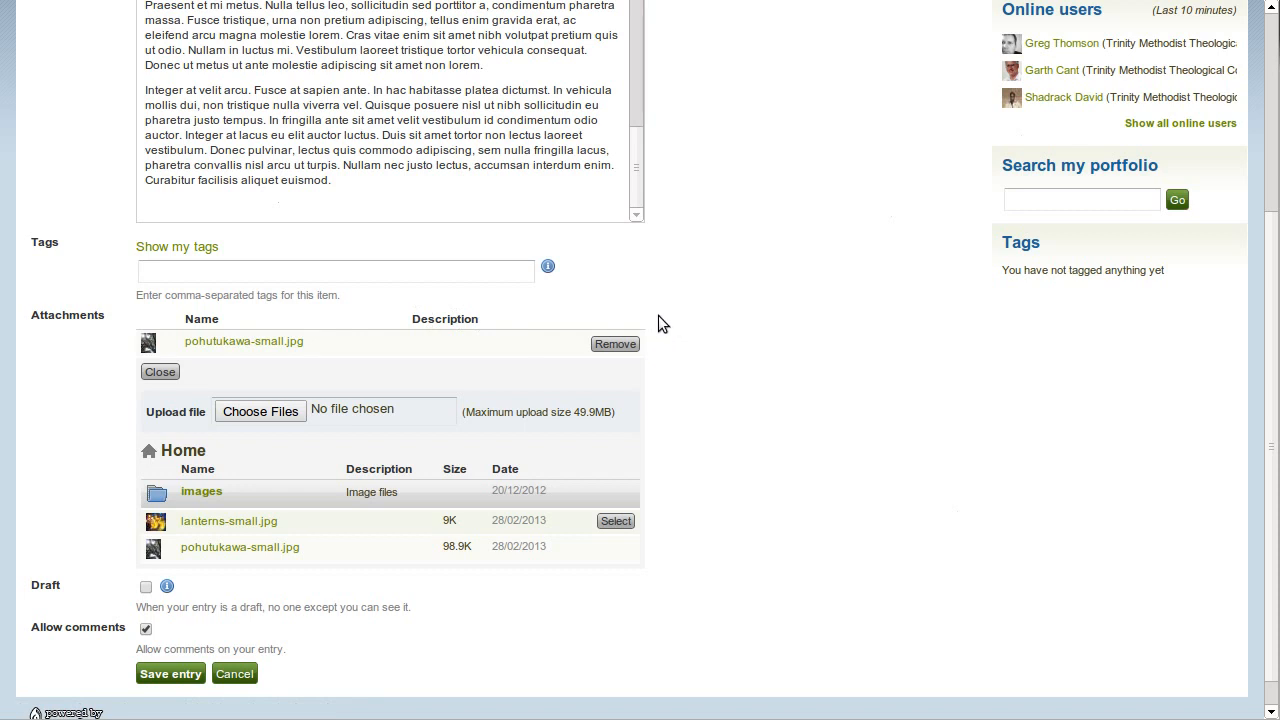
# Insert the attached image pohutukawa-small.jpg on the empty line below the last paragraph of the entry.
pyautogui.scroll(3, 659, 315)
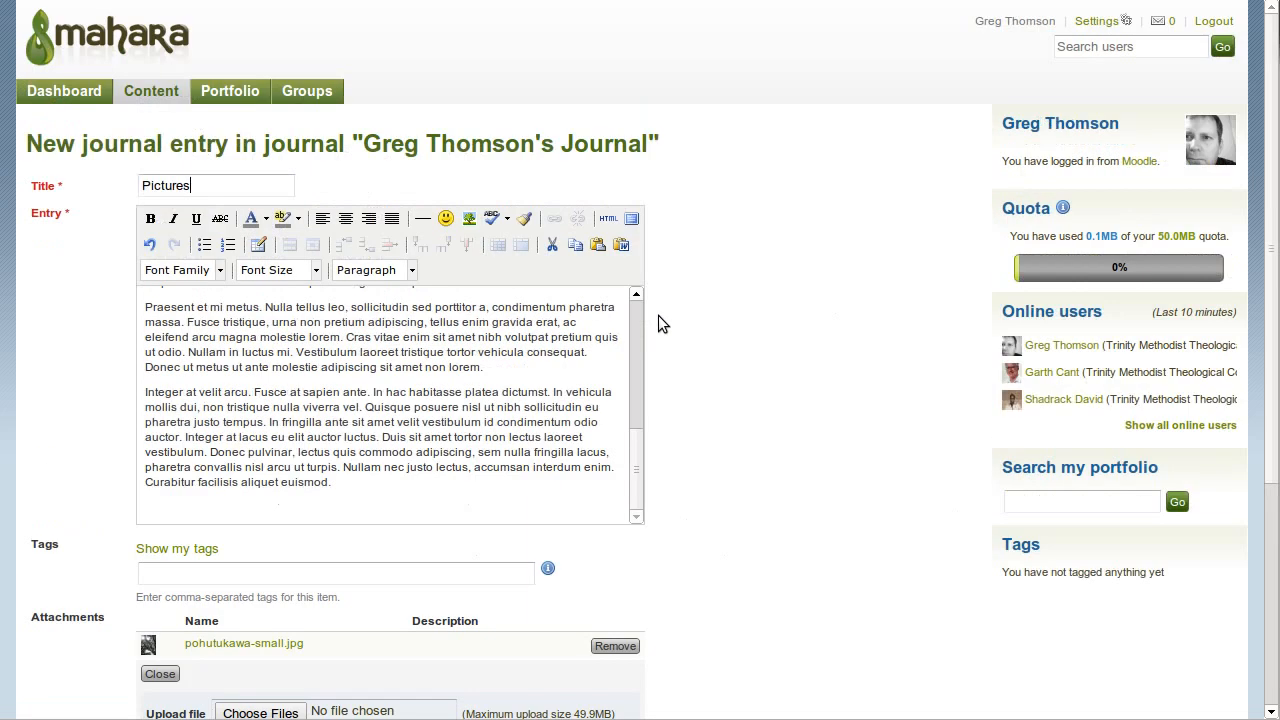
pyautogui.click(150, 507)
pyautogui.click(472, 220)
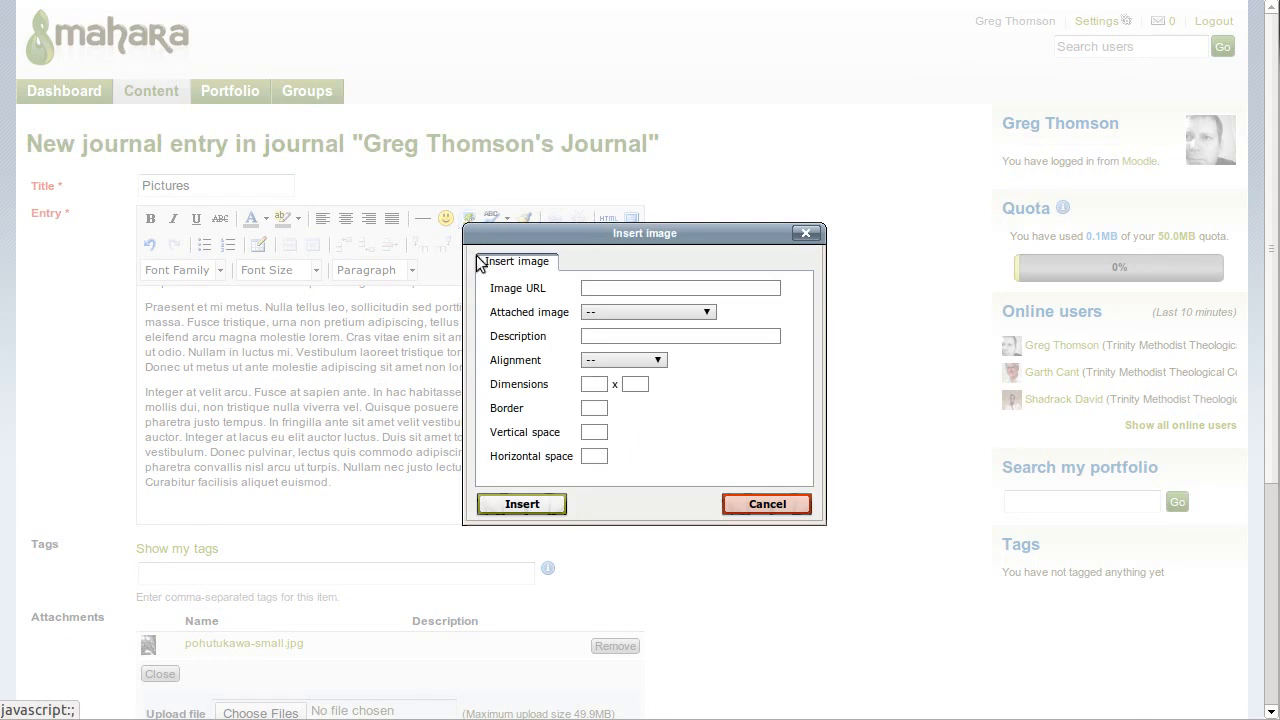
pyautogui.click(604, 312)
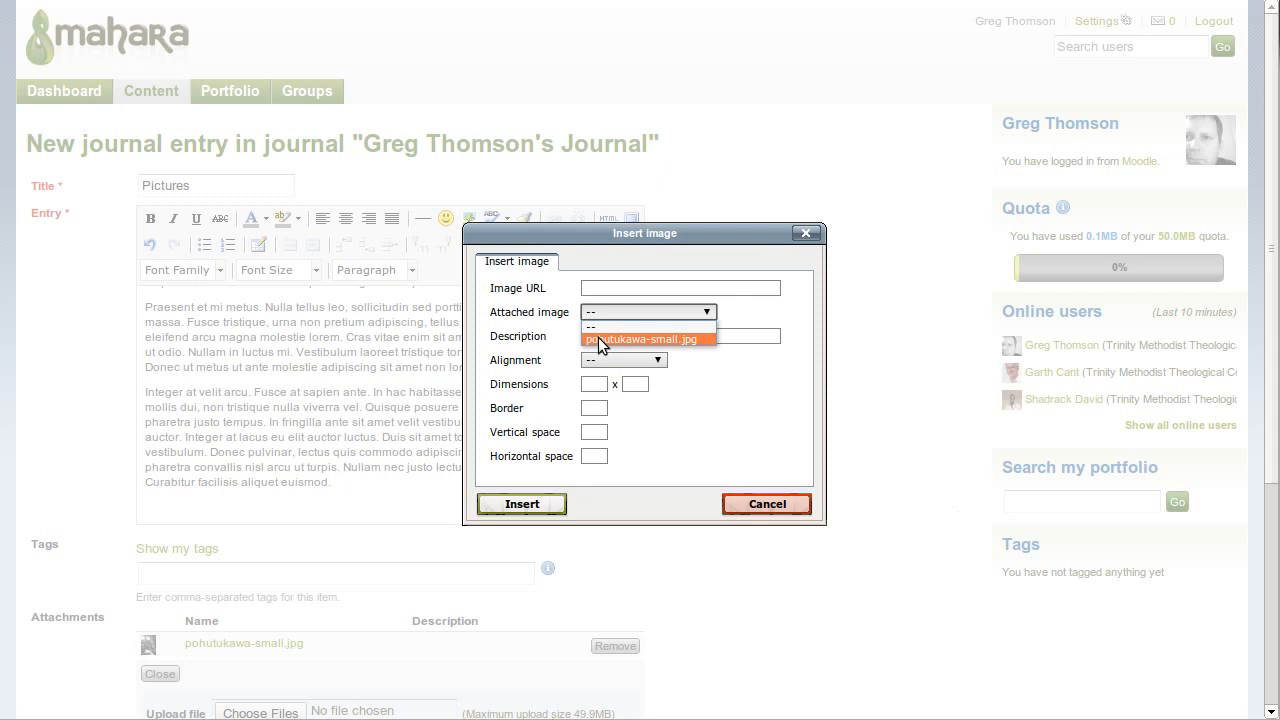
pyautogui.click(602, 340)
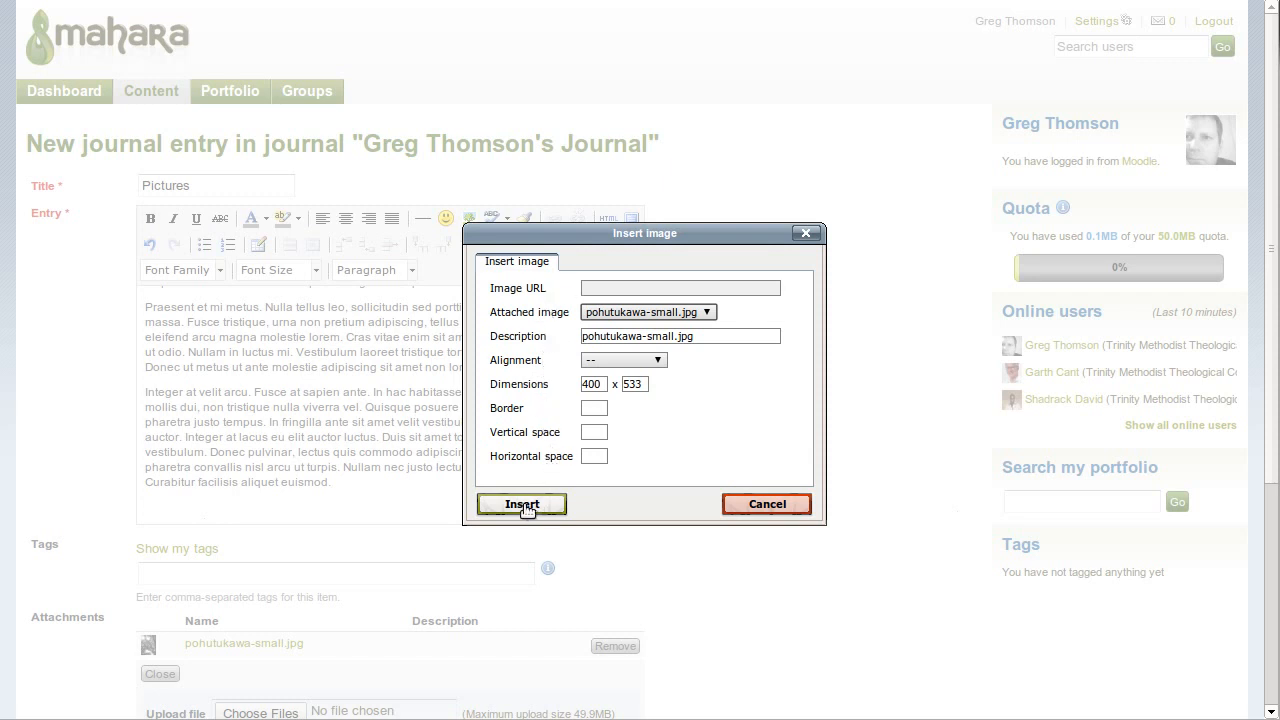
pyautogui.click(524, 505)
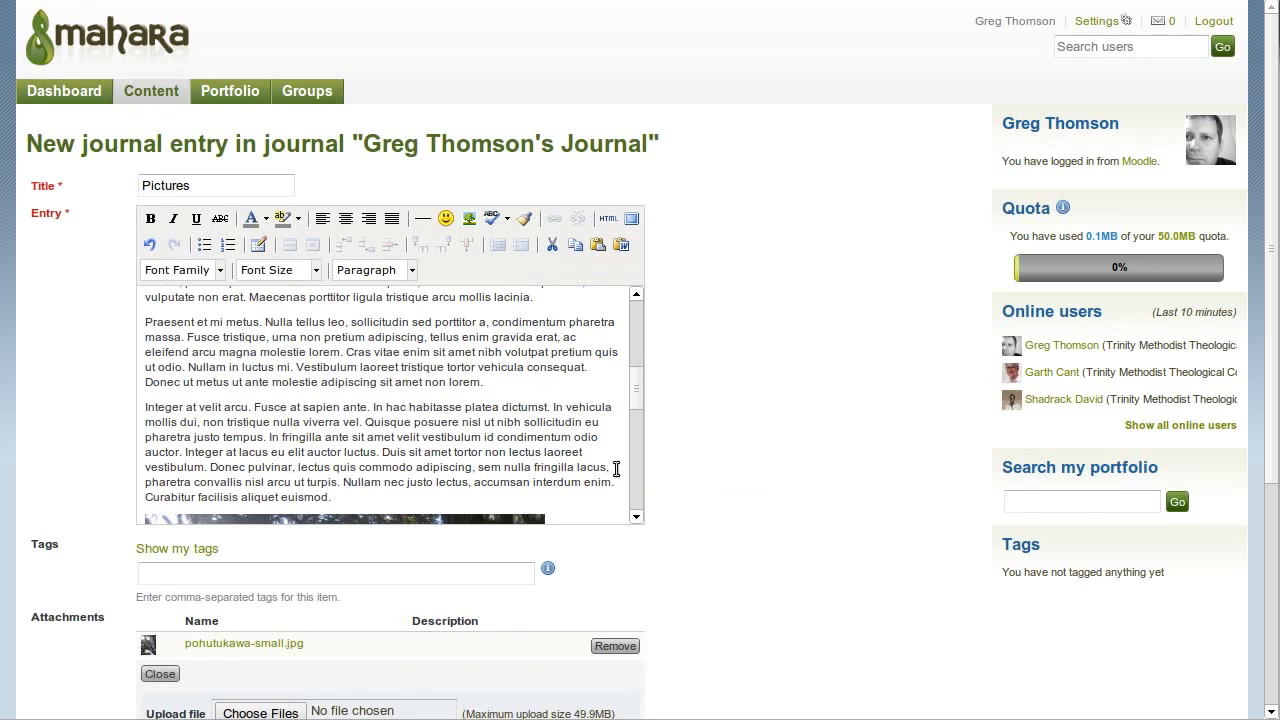
# Add an empty line above the first paragraph and insert the attached image pohutukawa-small.jpg there.
pyautogui.moveTo(632, 380); pyautogui.dragTo(629, 318)
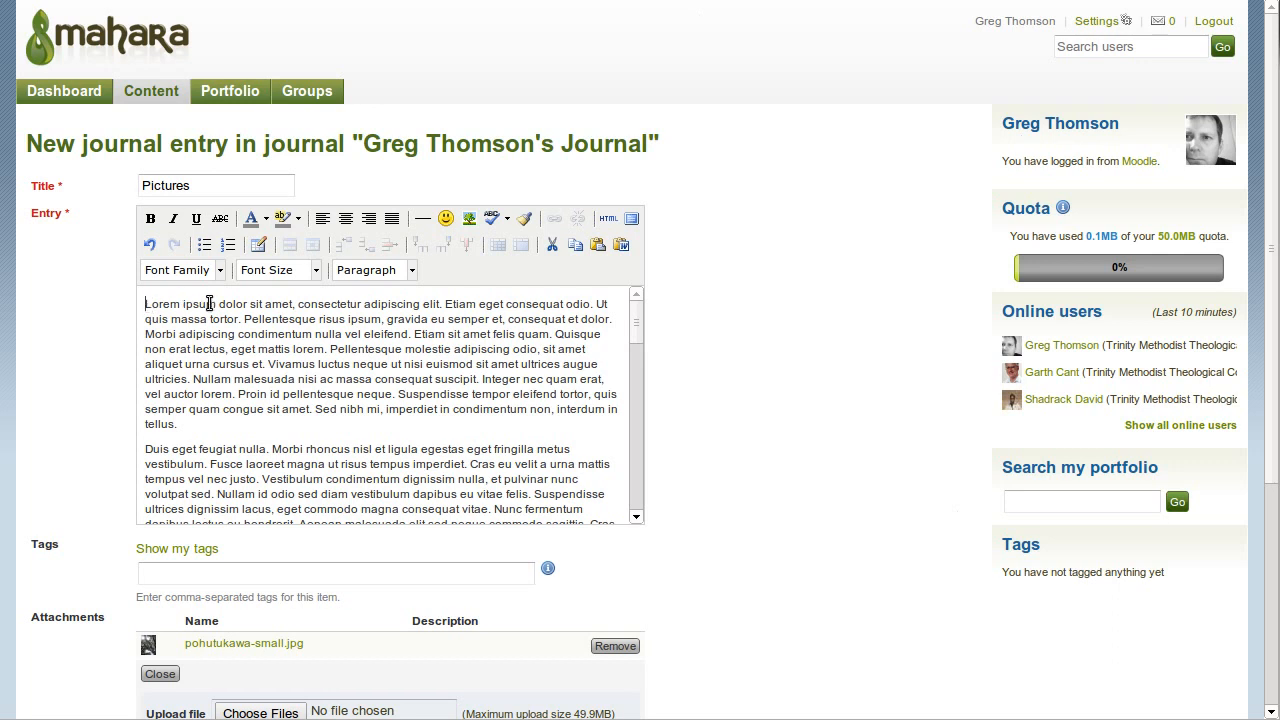
pyautogui.press('Return')
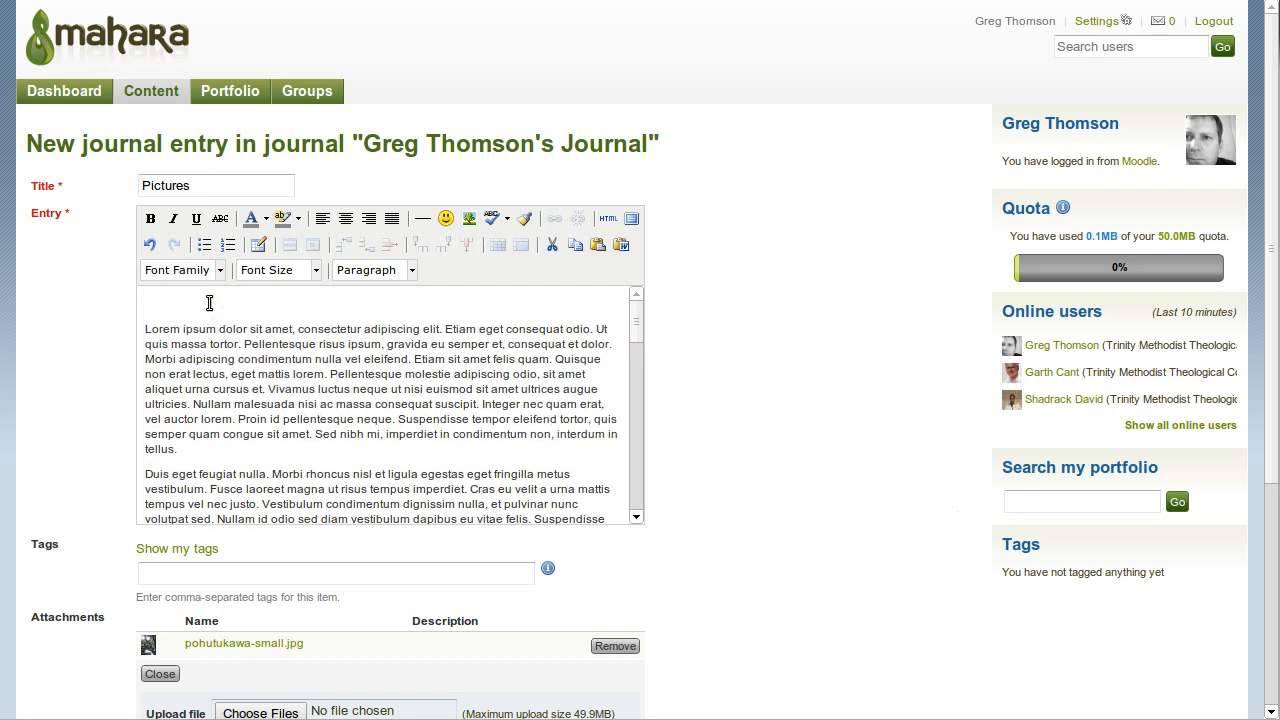
pyautogui.click(148, 306)
pyautogui.click(469, 219)
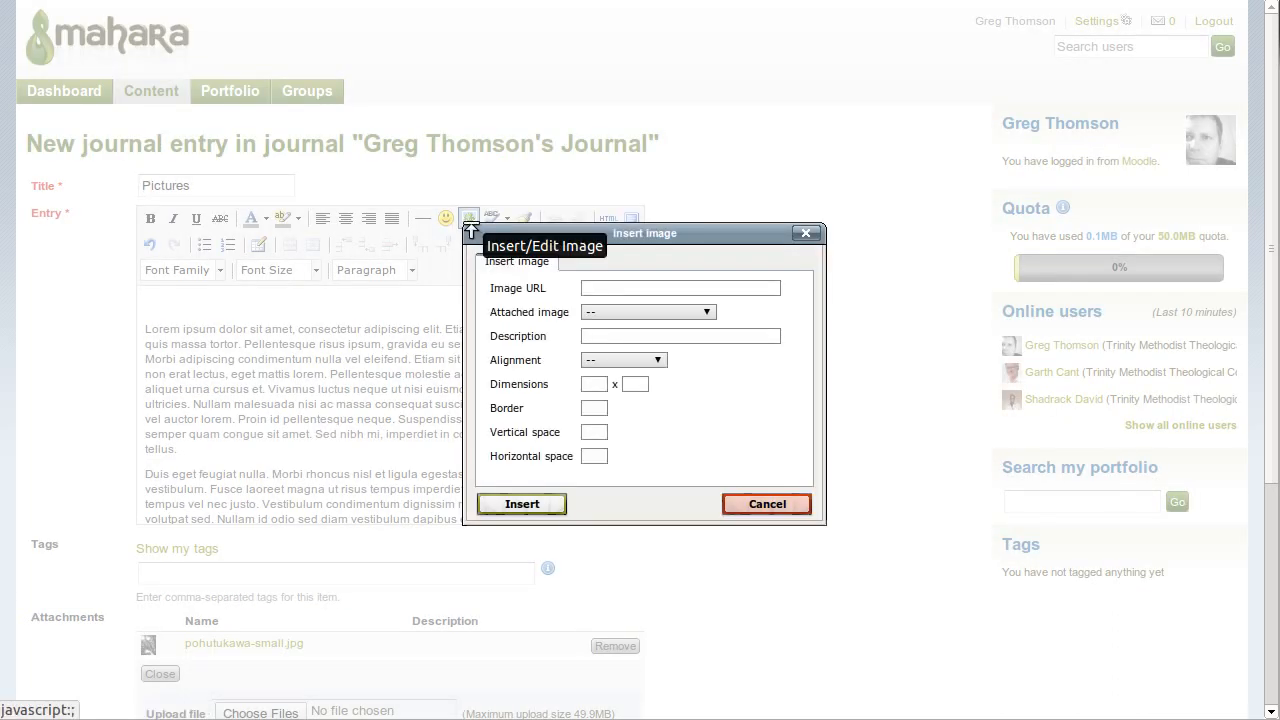
pyautogui.click(640, 312)
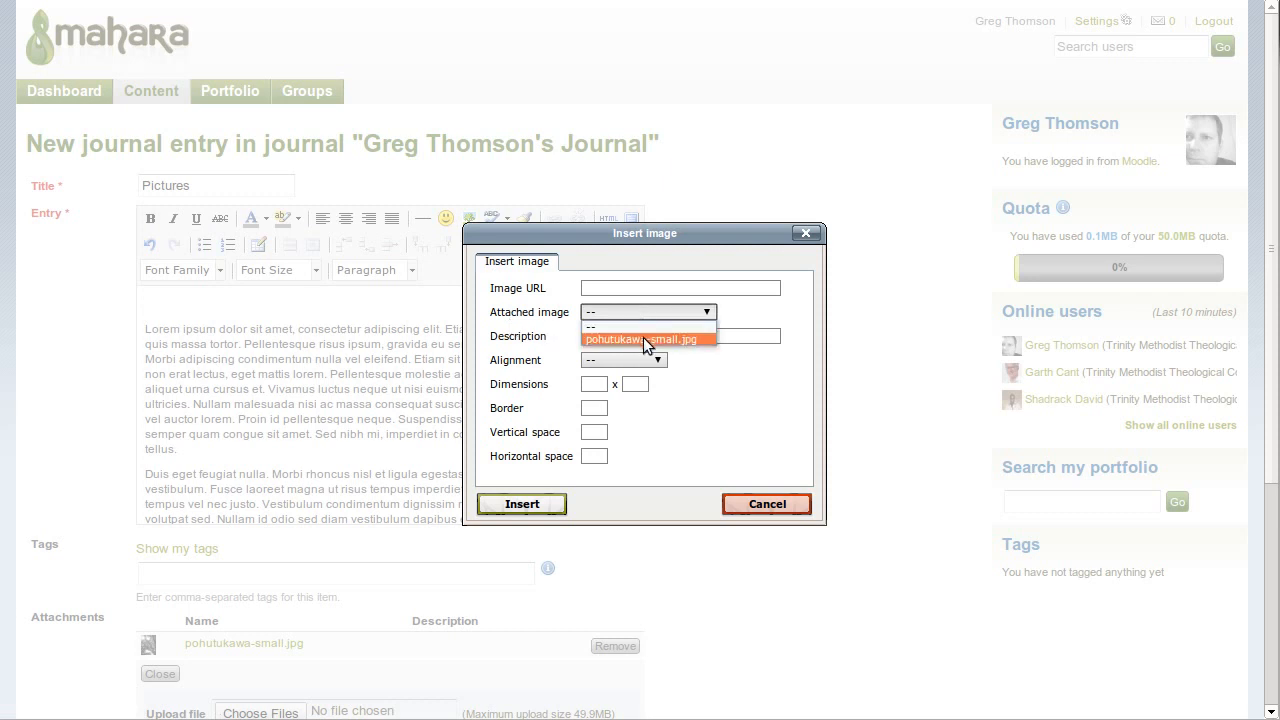
pyautogui.click(643, 338)
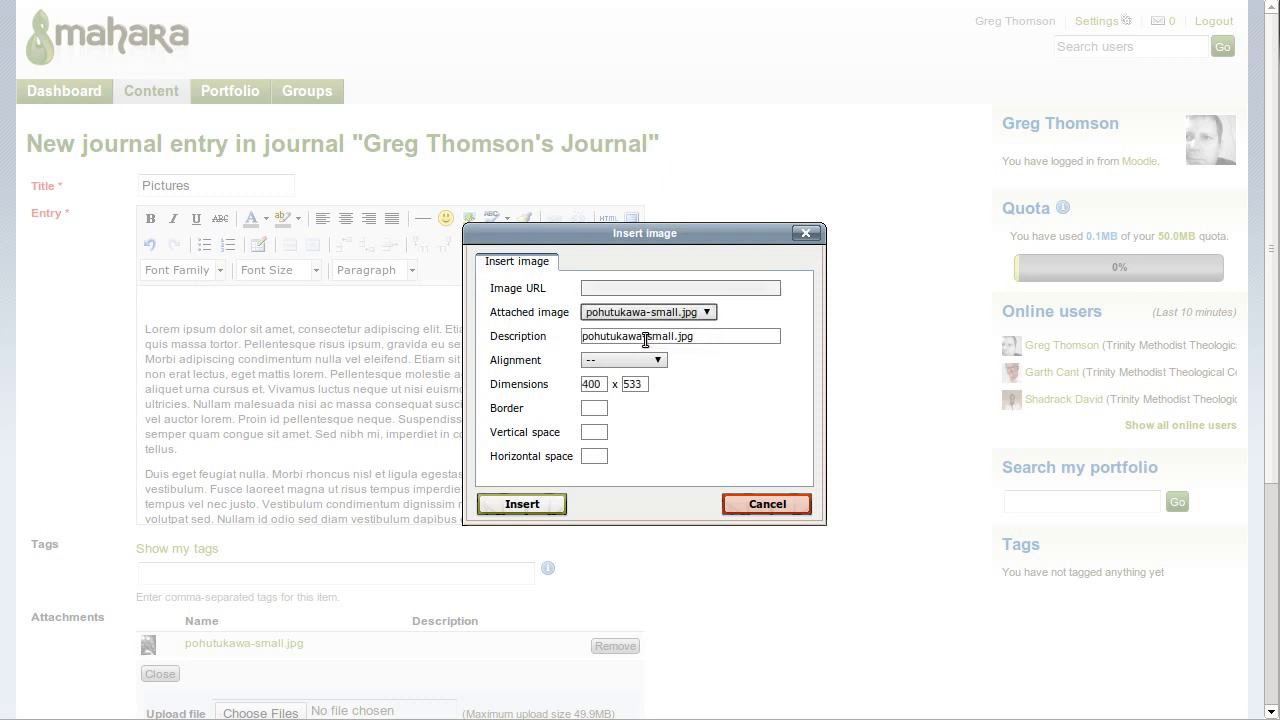
pyautogui.click(550, 507)
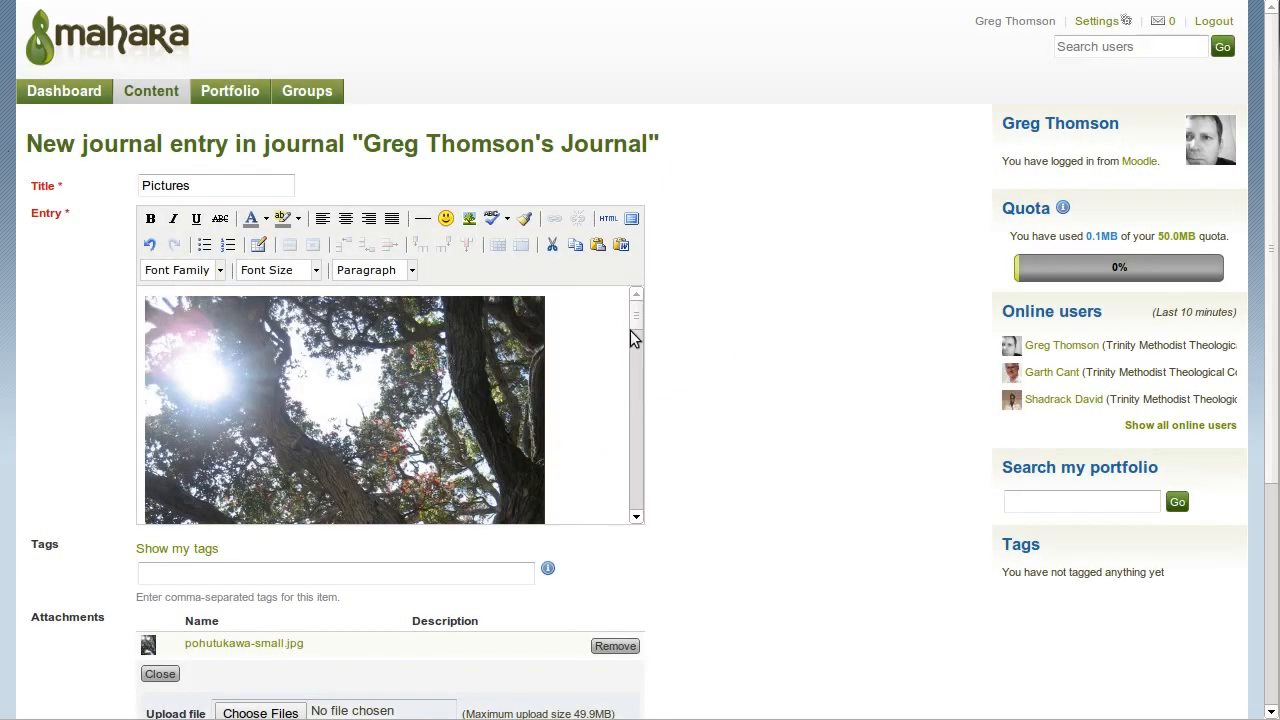
pyautogui.moveTo(634, 318); pyautogui.dragTo(632, 390)
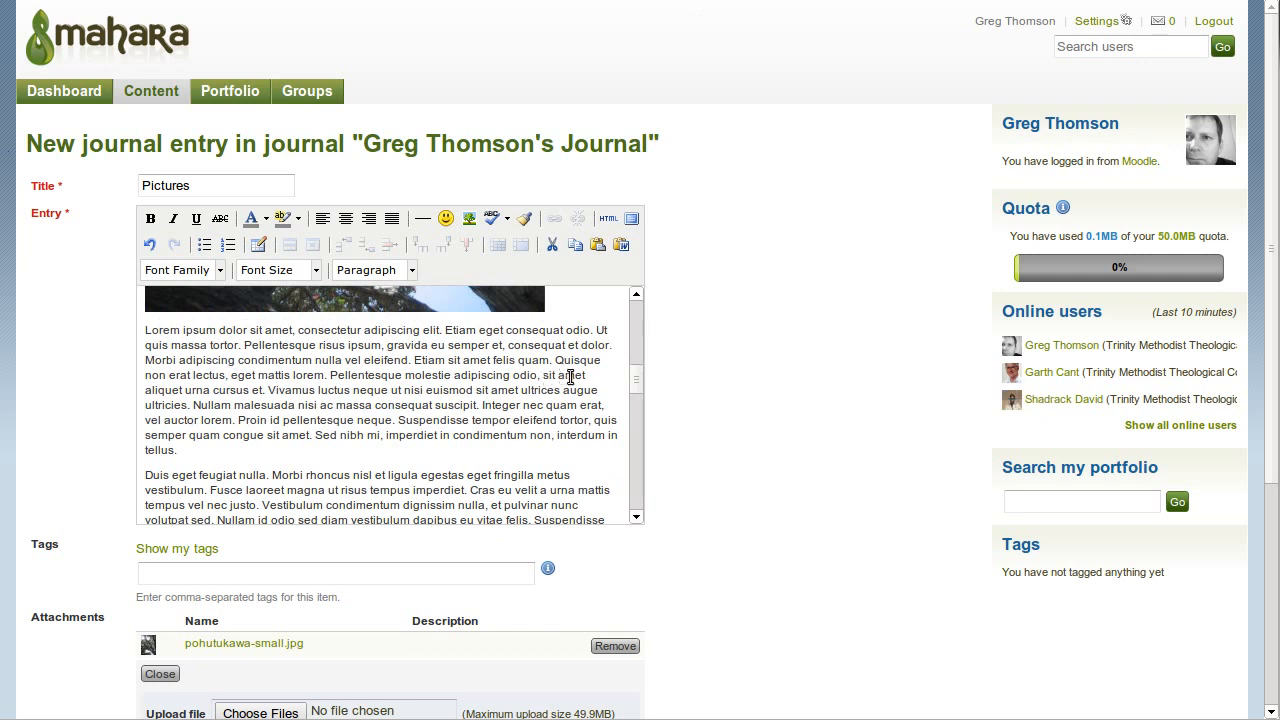
# Attach the uploaded file lanterns-small.jpg to the journal entry as a second attachment.
pyautogui.moveTo(638, 385); pyautogui.dragTo(637, 389)
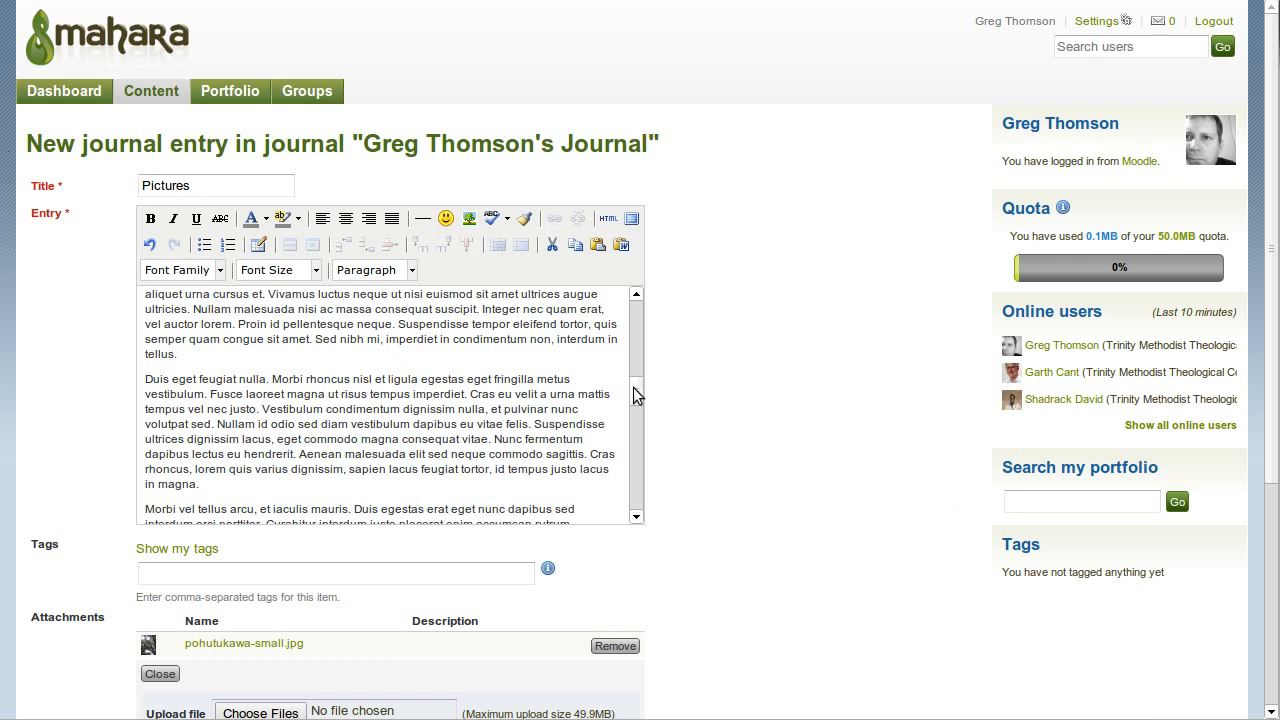
pyautogui.moveTo(636, 396); pyautogui.dragTo(640, 440)
pyautogui.scroll(-4, 636, 420)
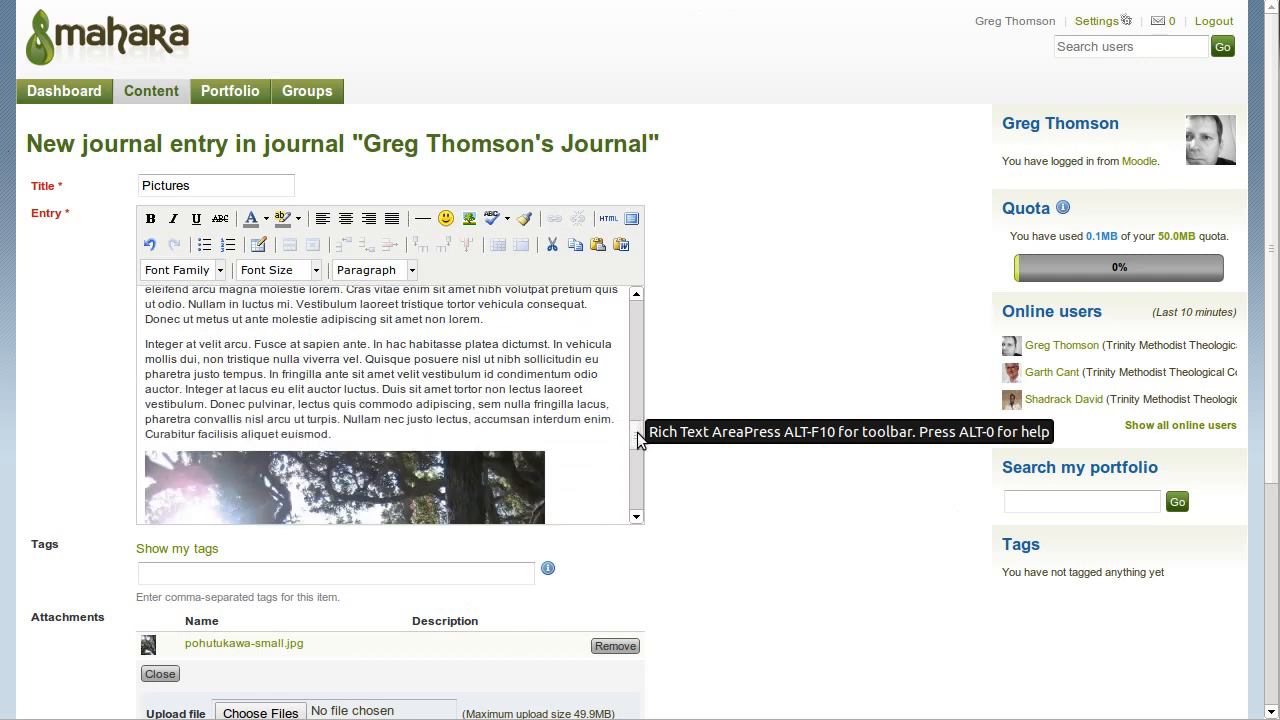
pyautogui.scroll(-3, 732, 407)
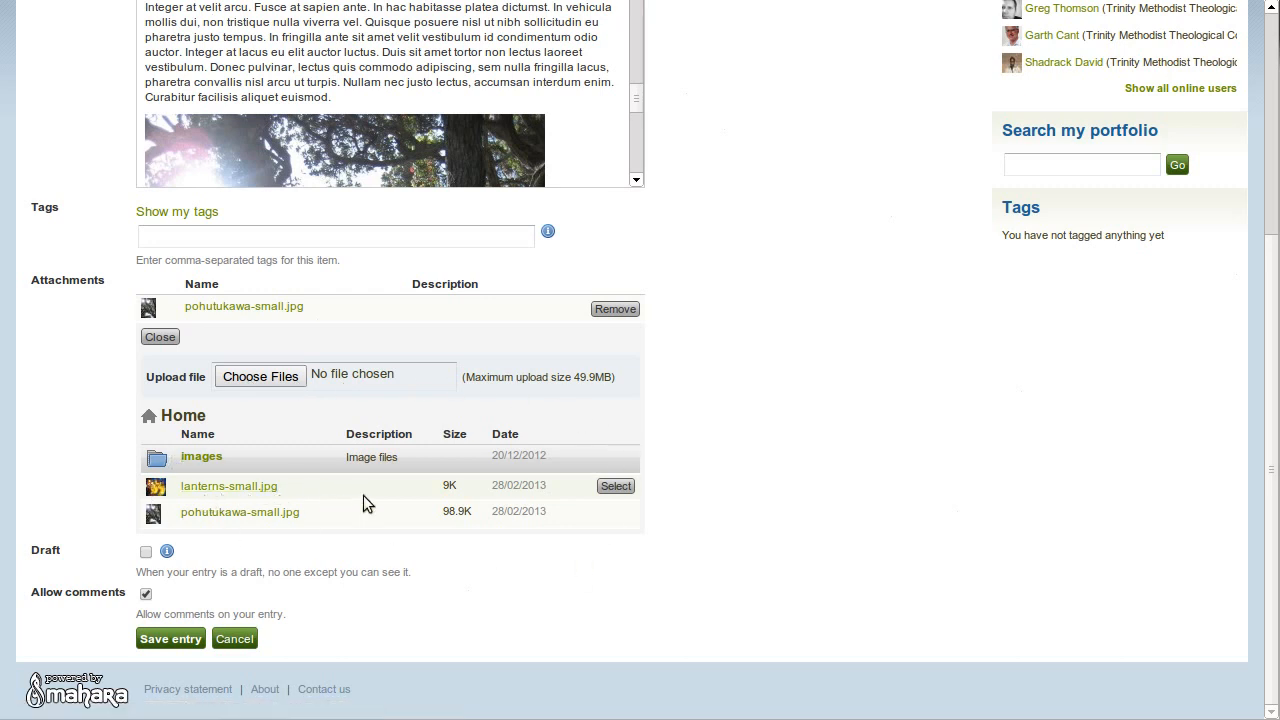
pyautogui.click(616, 487)
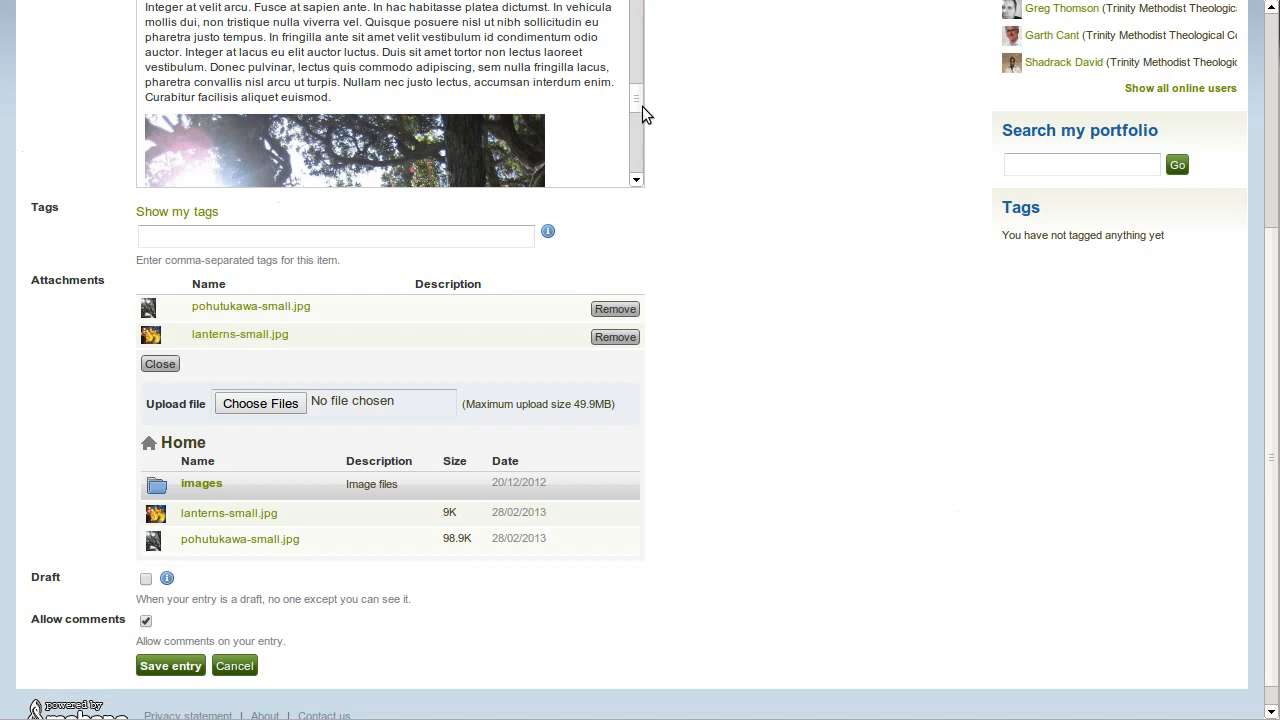
# At the start of the "Duis eget feugiat nulla" paragraph, begin inserting an image and choose the attached lanterns-small.jpg.
pyautogui.moveTo(640, 108); pyautogui.dragTo(632, 96)
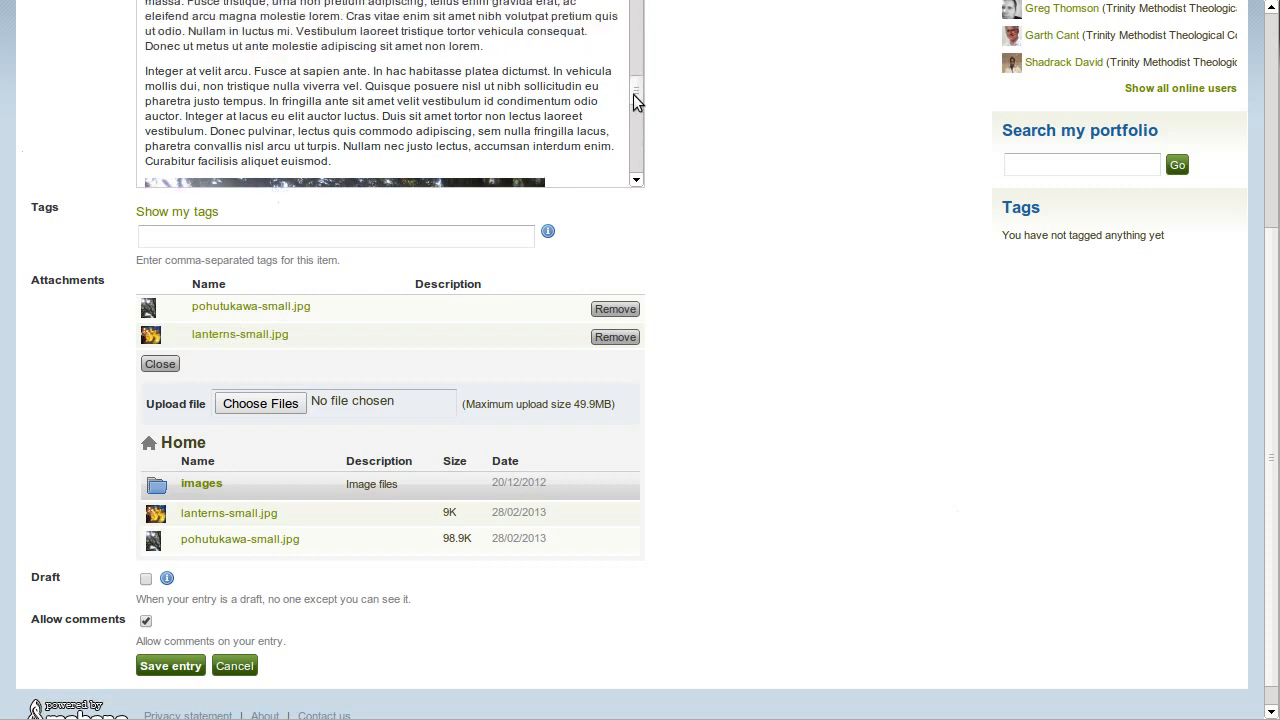
pyautogui.scroll(4, 760, 265)
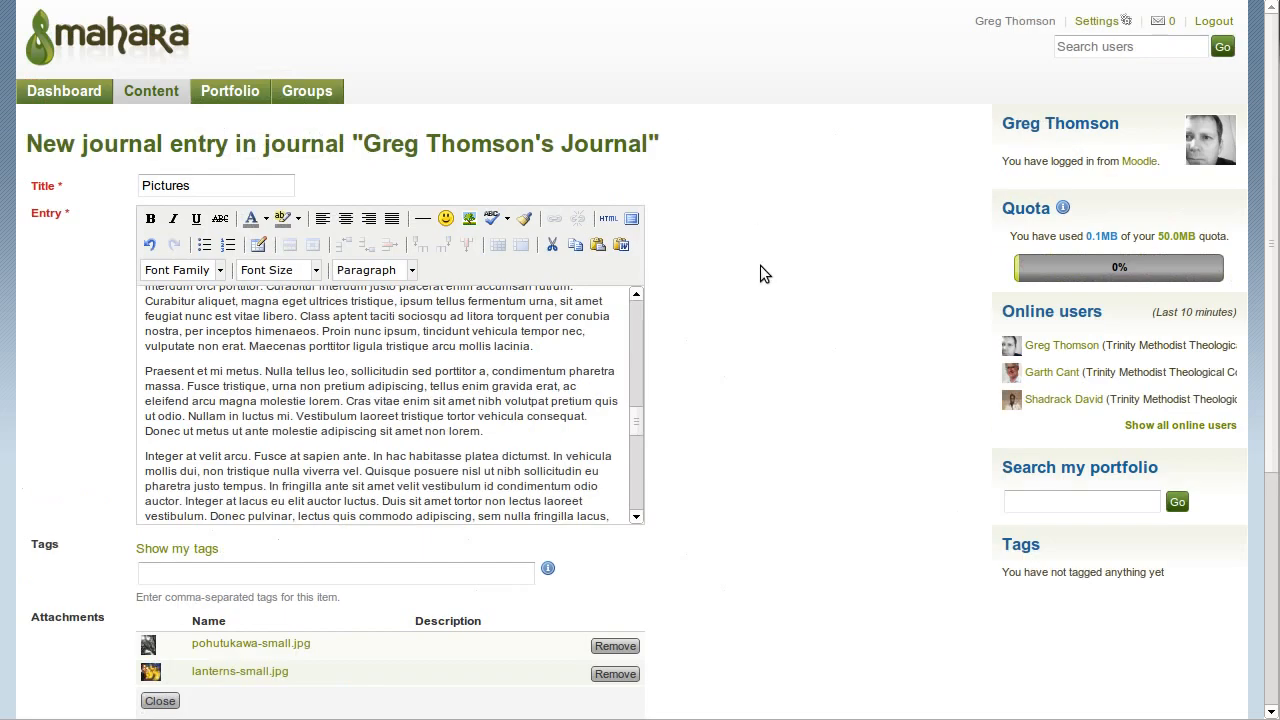
pyautogui.moveTo(642, 423); pyautogui.dragTo(629, 397)
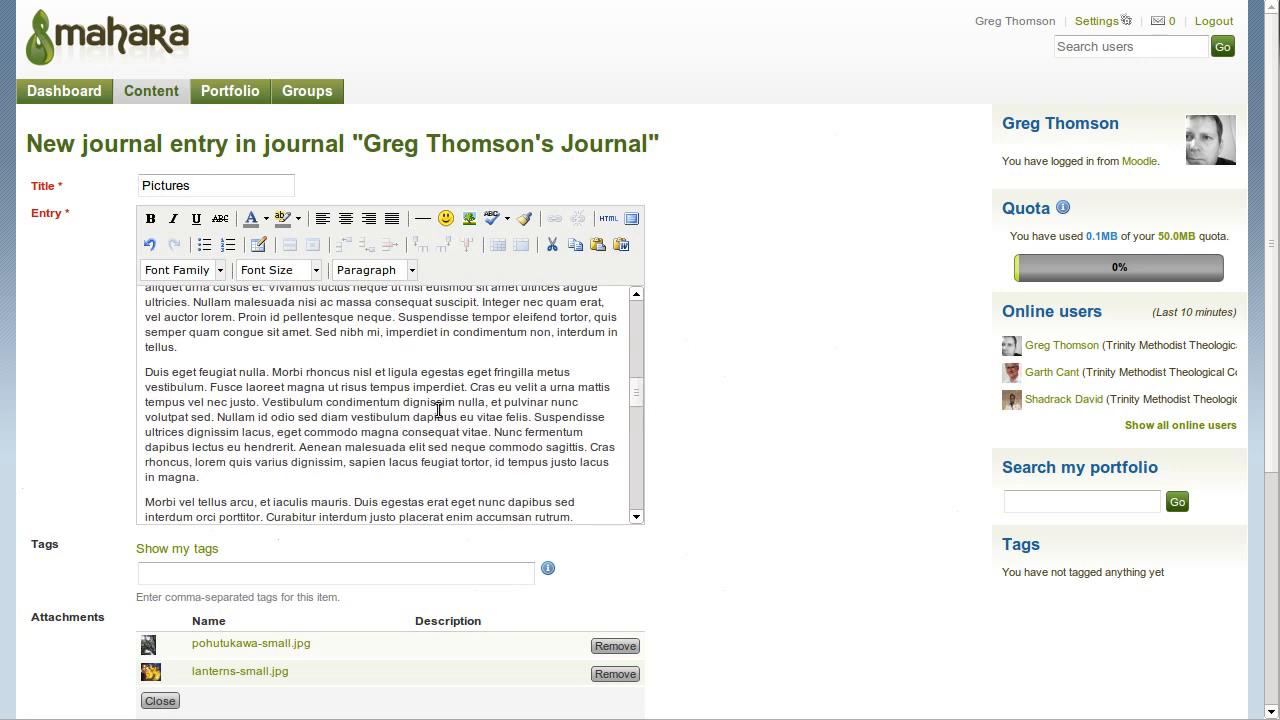
pyautogui.scroll(5, 437, 410)
pyautogui.scroll(-5, 437, 410)
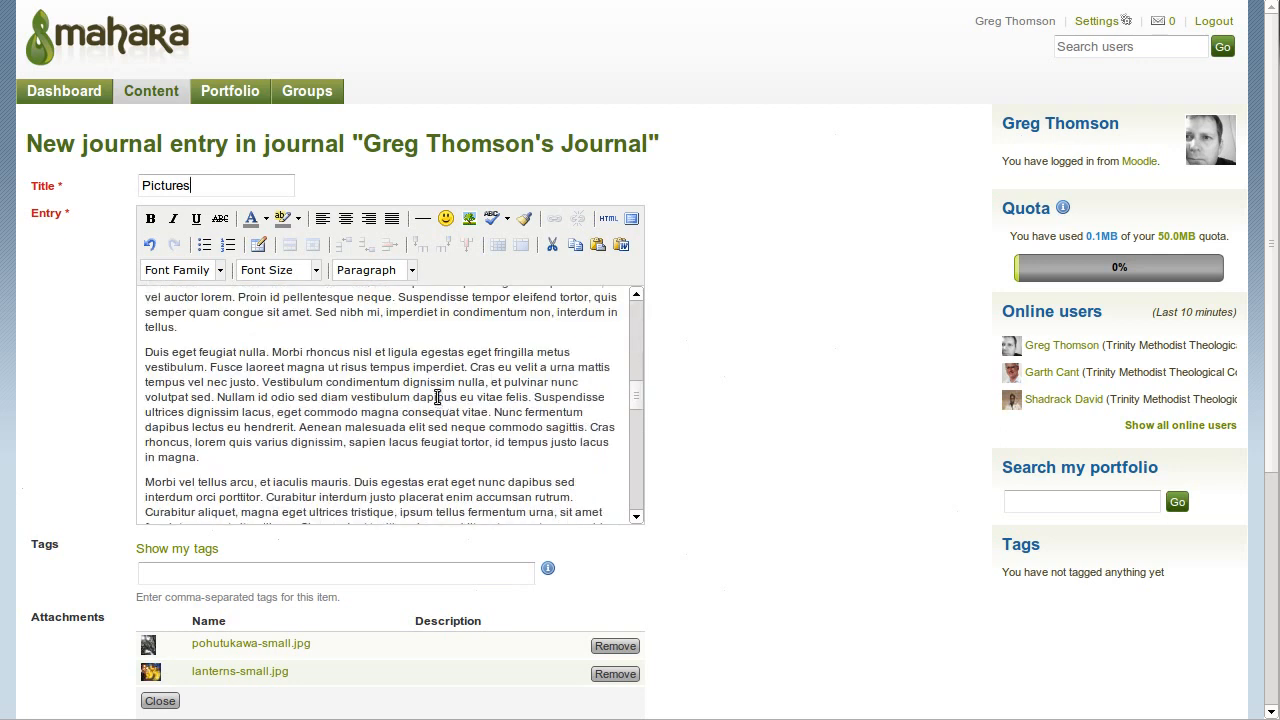
pyautogui.click(146, 352)
pyautogui.click(469, 221)
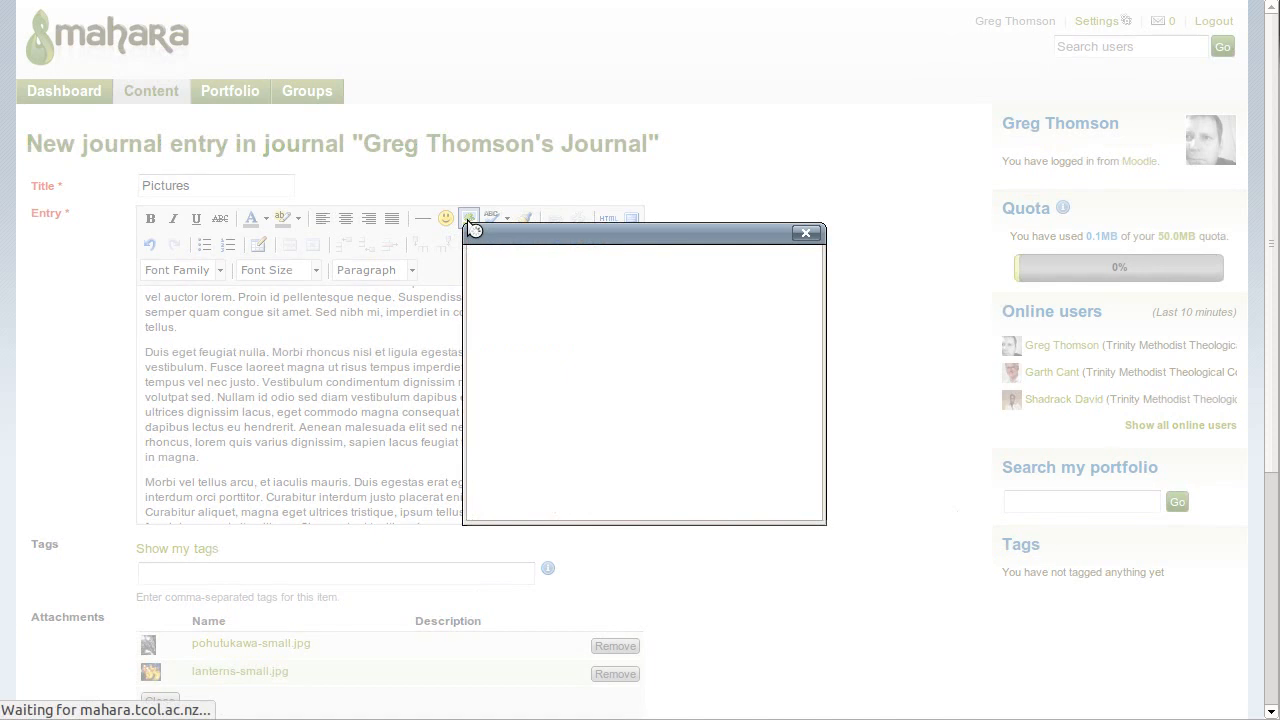
pyautogui.click(604, 312)
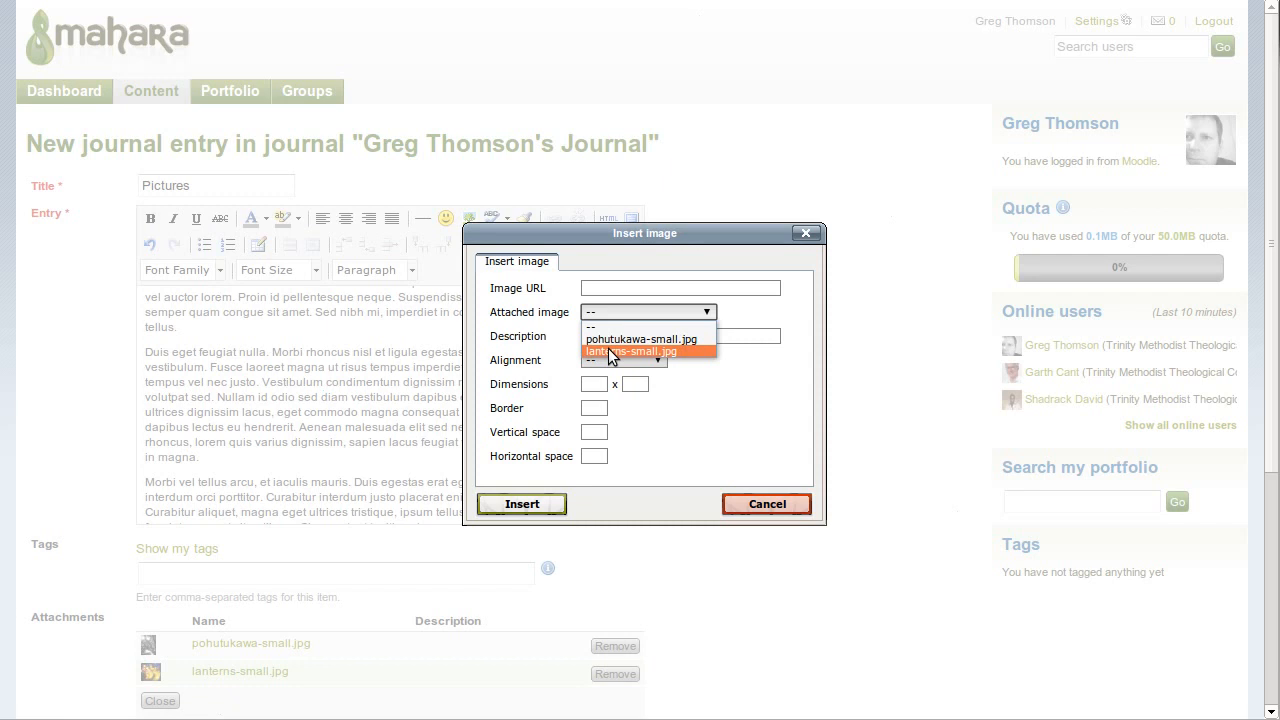
pyautogui.click(608, 350)
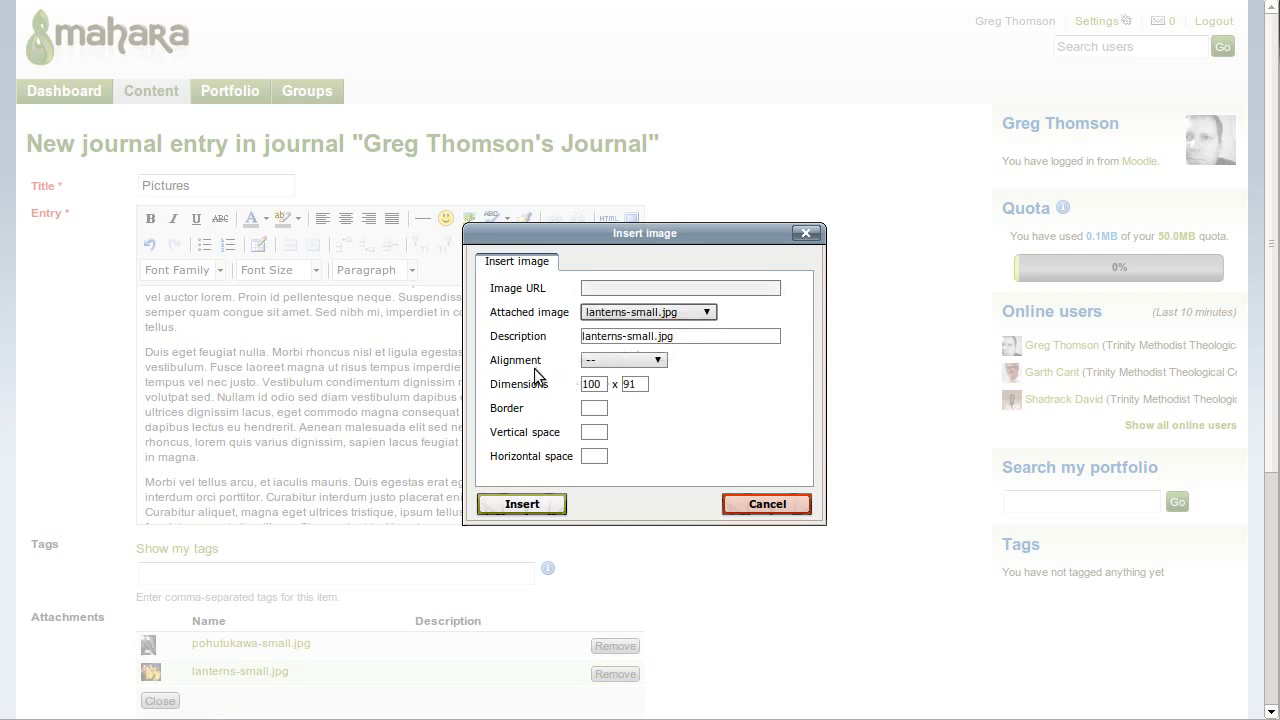
# Set the image's alignment to Left with vertical and horizontal space of 10, and insert it.
pyautogui.click(656, 361)
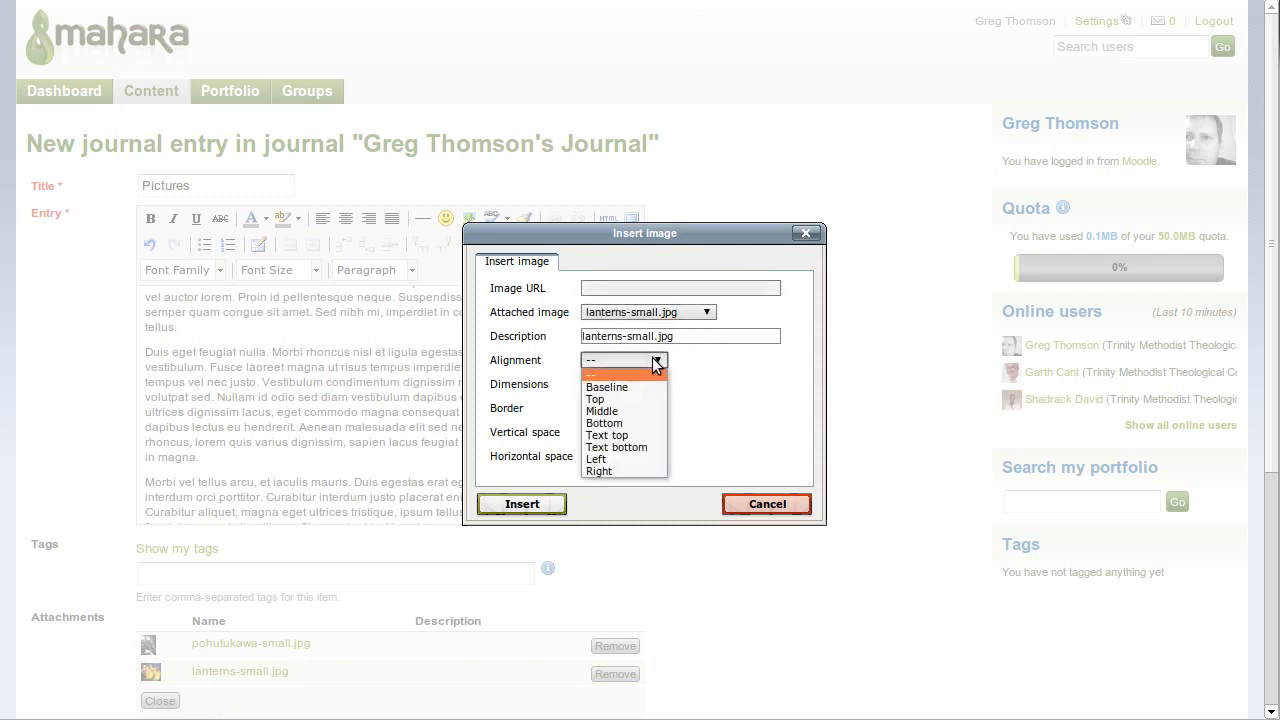
pyautogui.click(634, 460)
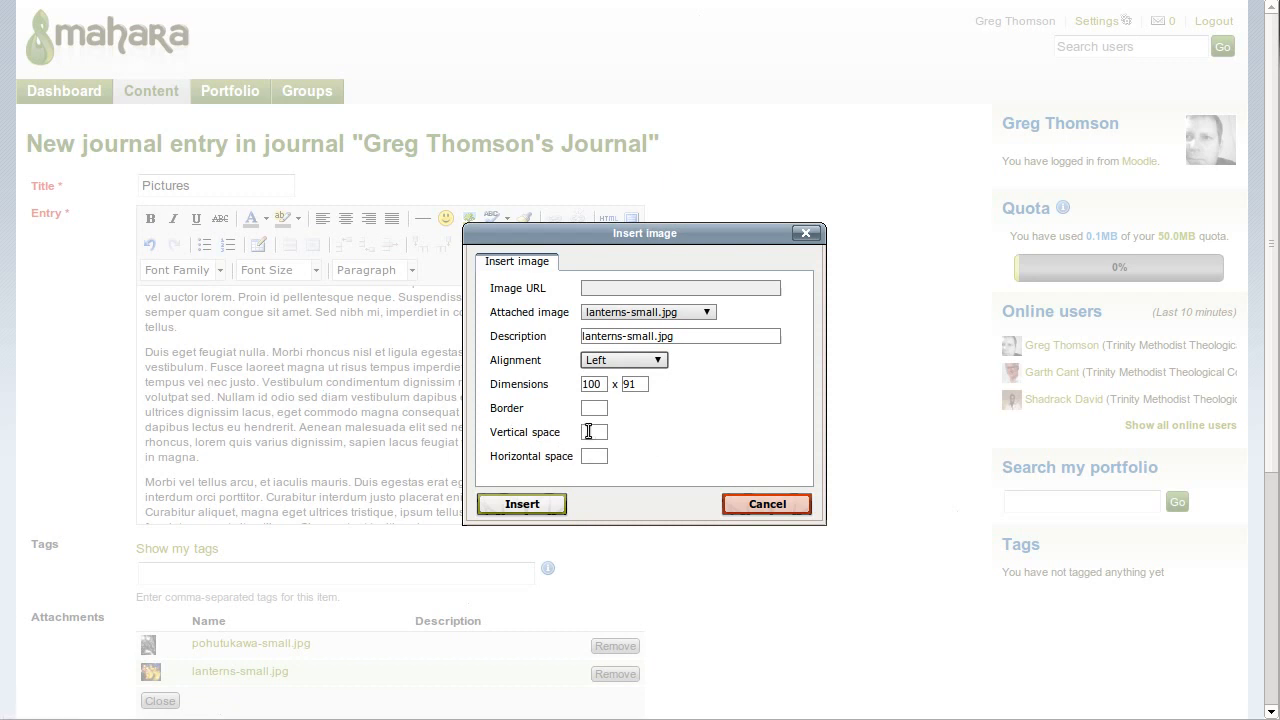
pyautogui.click(588, 431)
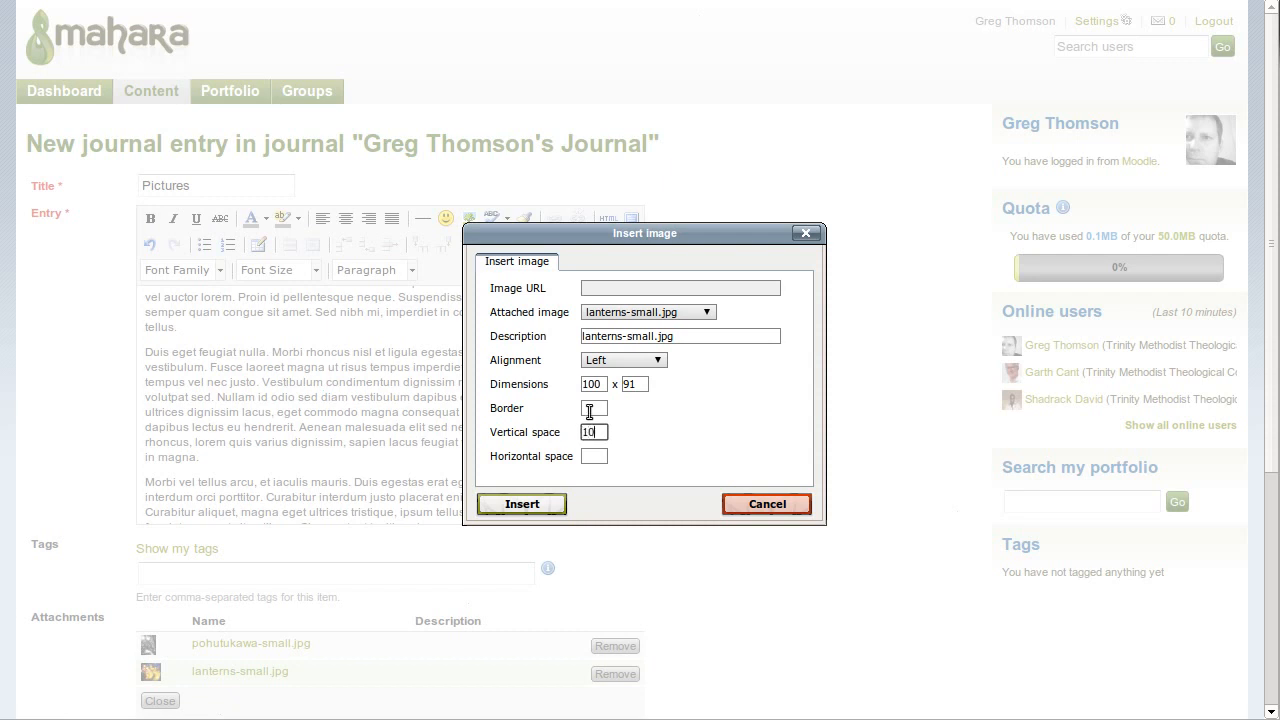
pyautogui.click(589, 457)
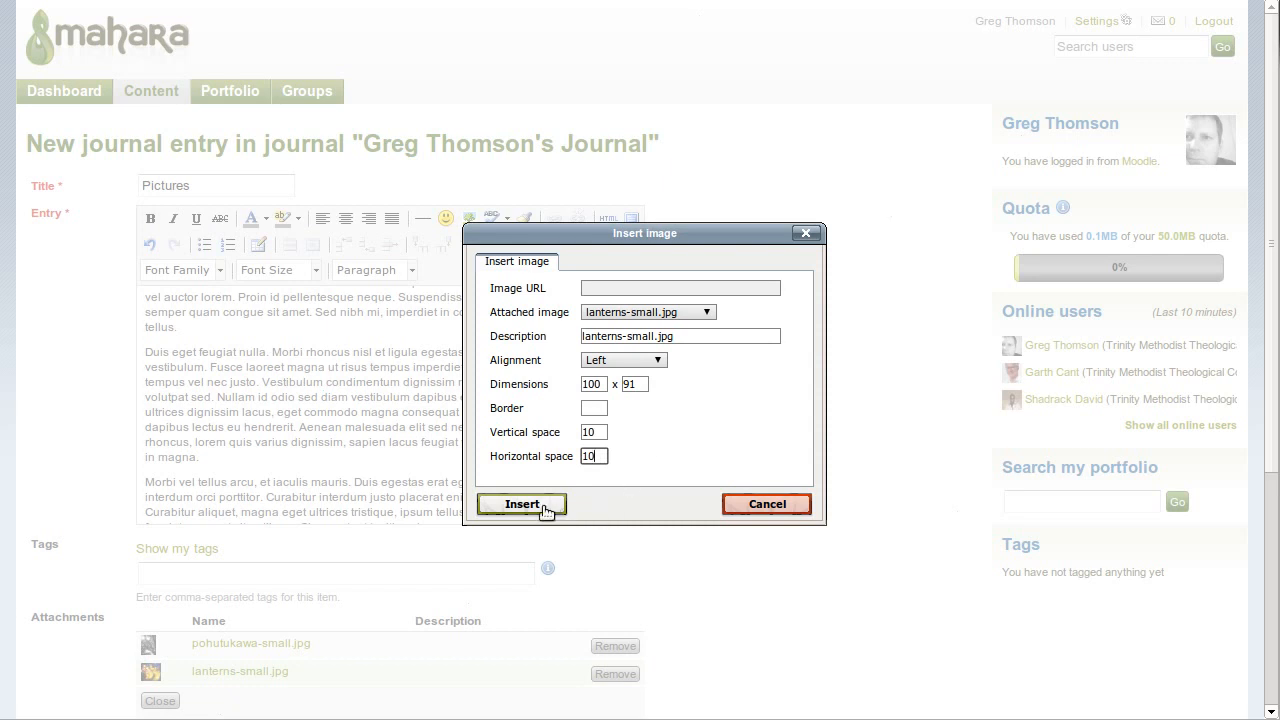
pyautogui.click(521, 504)
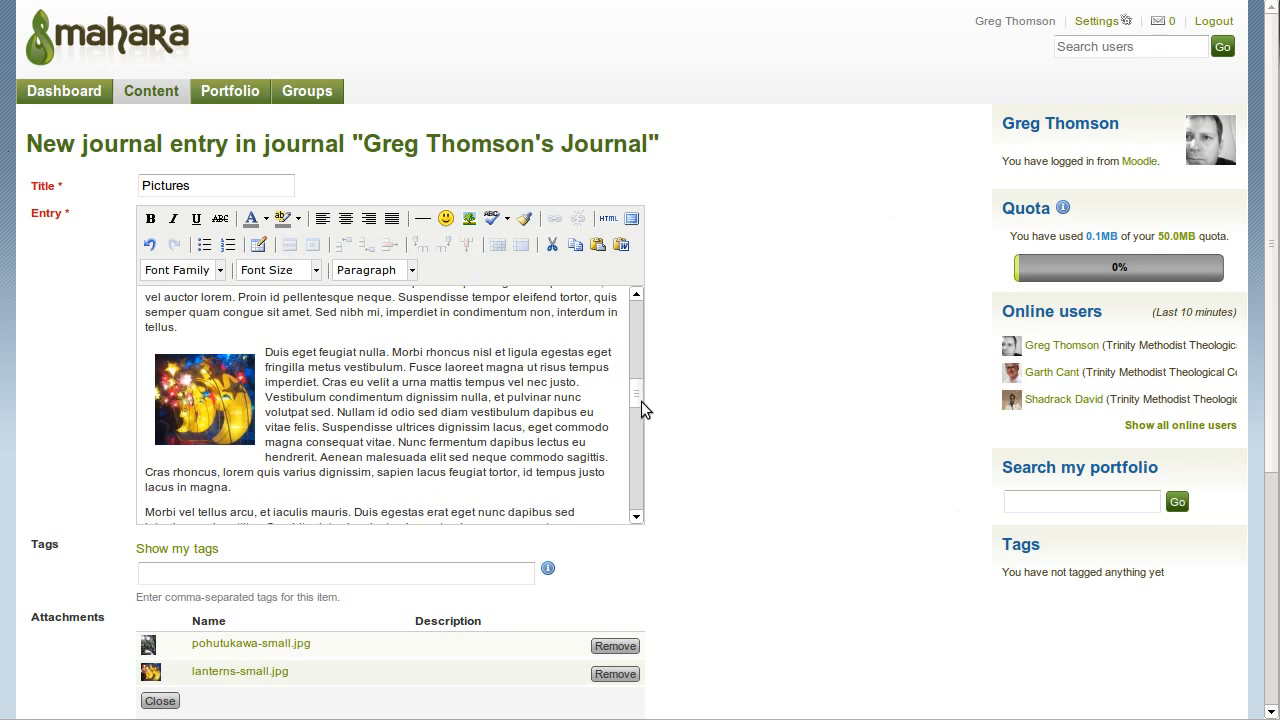
# Try inserting lanterns-small.jpg after "condimentum pharetra" in the "Praesent et mi metus" paragraph with vertical space 10 and no alignment.
pyautogui.moveTo(638, 402); pyautogui.dragTo(639, 429)
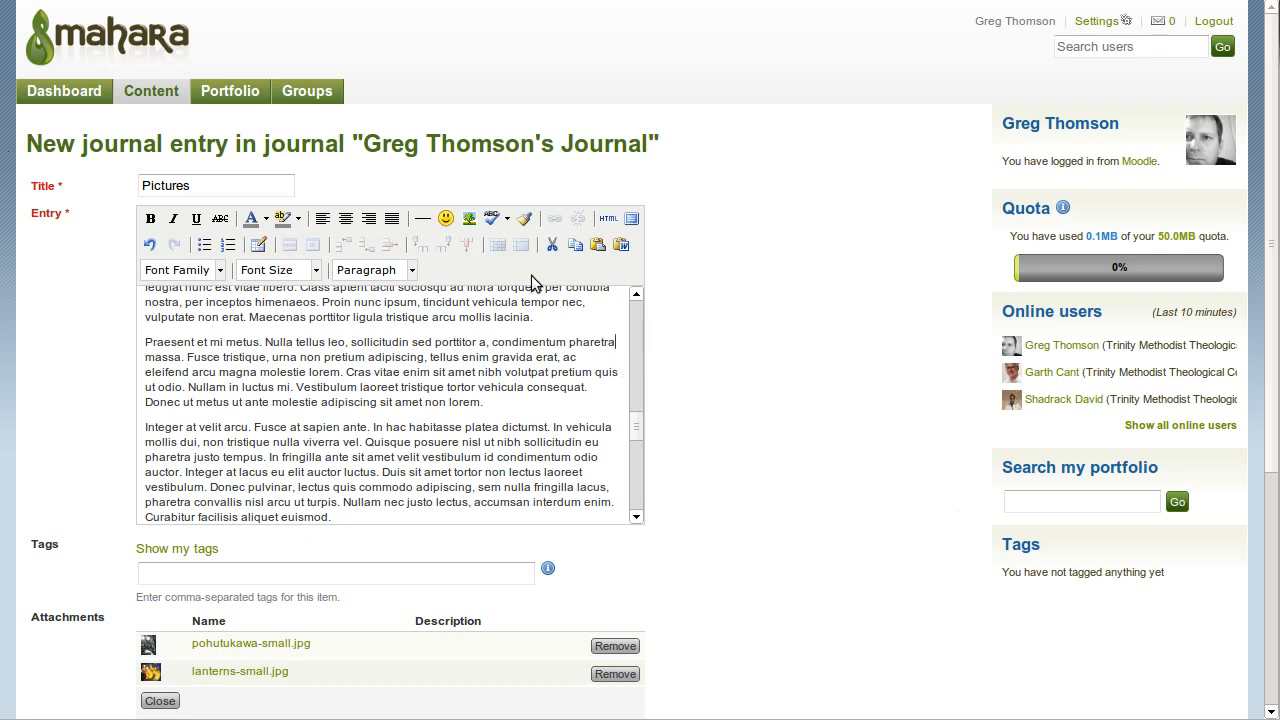
pyautogui.click(472, 222)
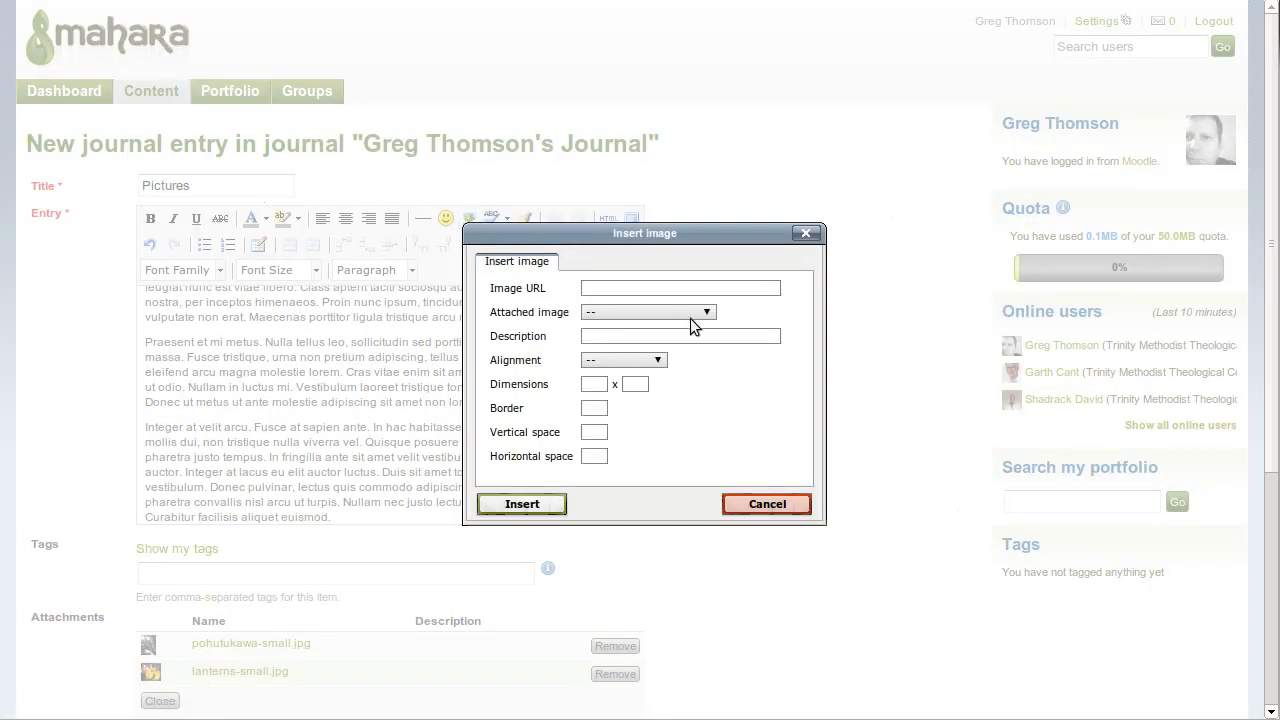
pyautogui.click(691, 313)
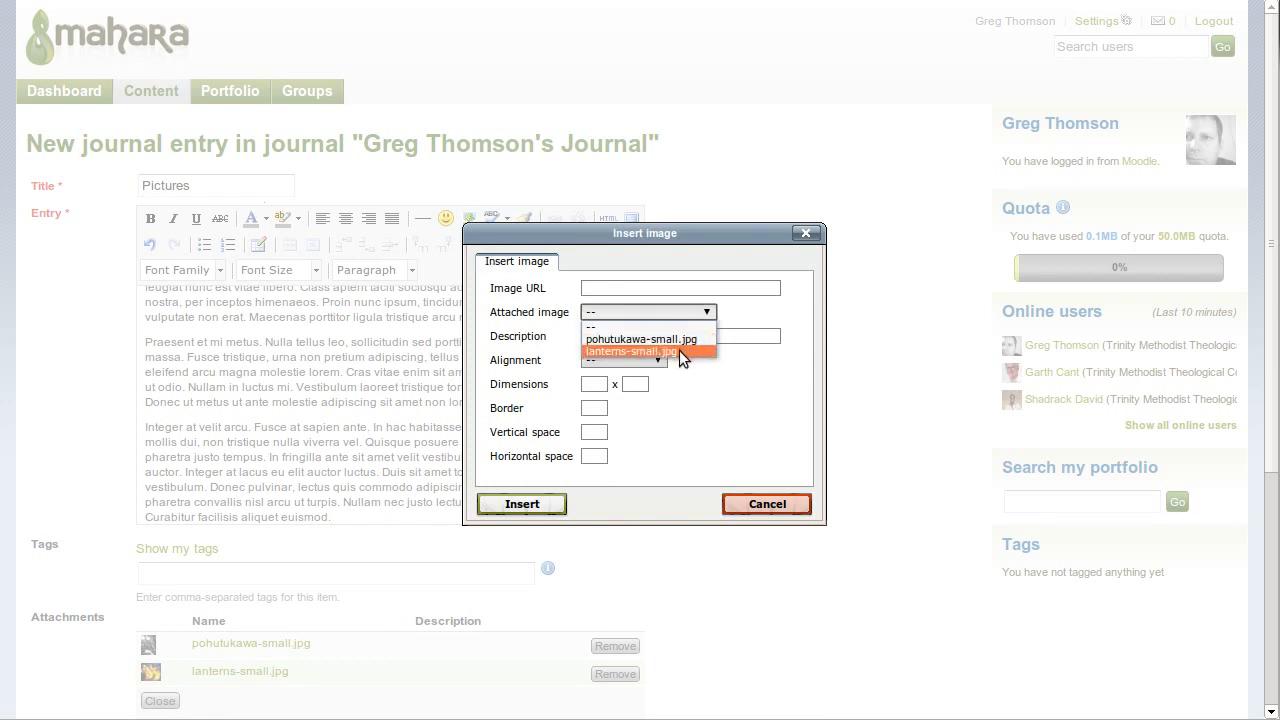
pyautogui.click(679, 350)
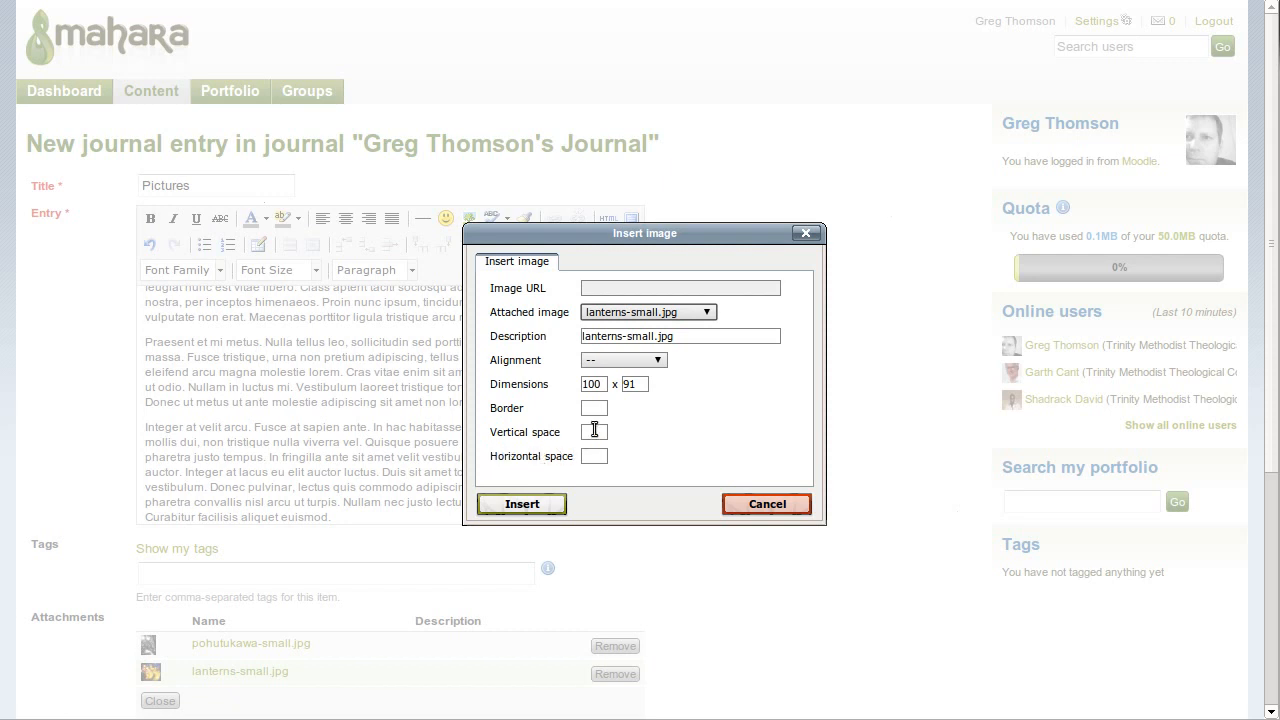
pyautogui.click(594, 433)
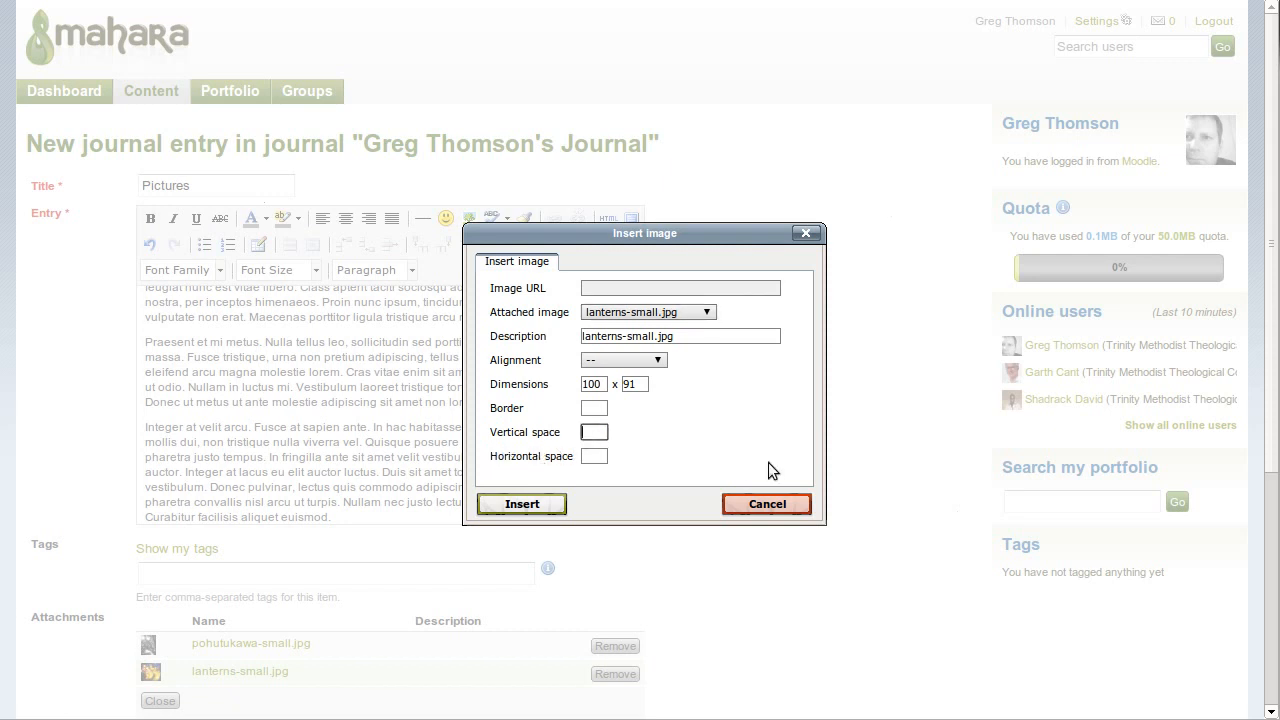
pyautogui.write('10')
pyautogui.click(598, 457)
pyautogui.click(553, 506)
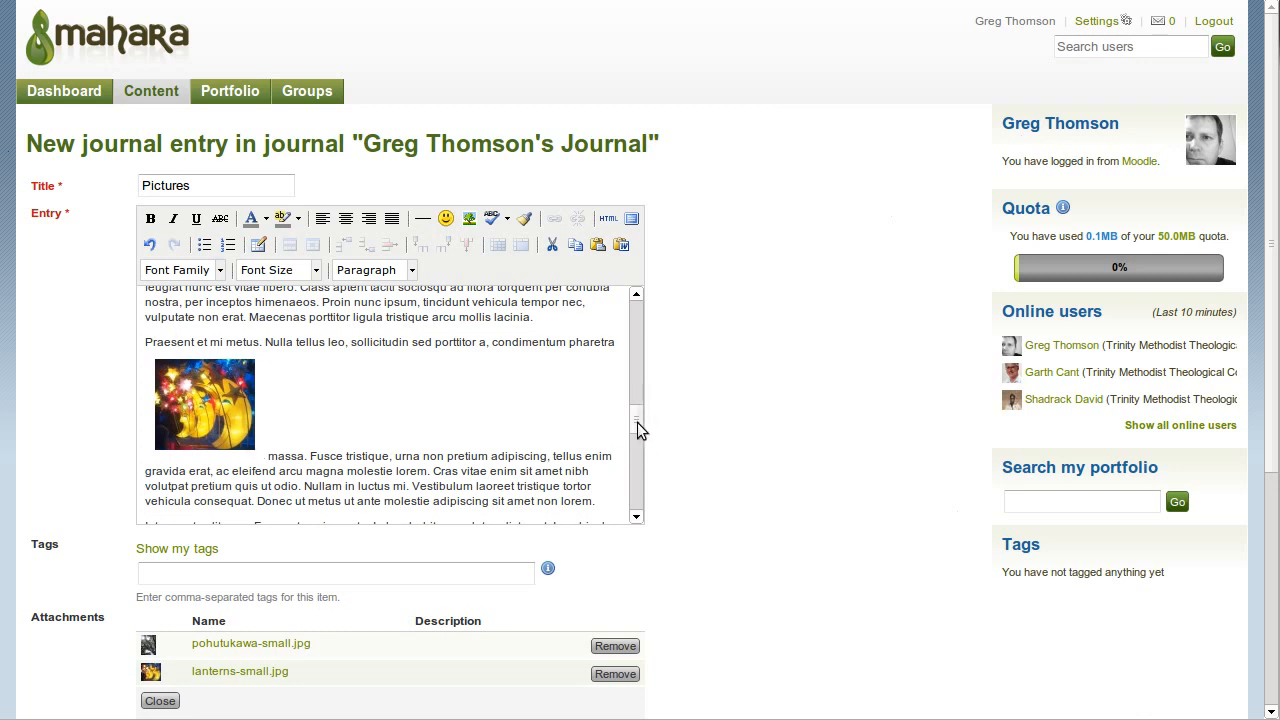
# Delete the unaligned lanterns image from the "Praesent et mi metus" paragraph.
pyautogui.scroll(-1, 640, 430)
pyautogui.scroll(2, 640, 430)
pyautogui.scroll(-2, 640, 430)
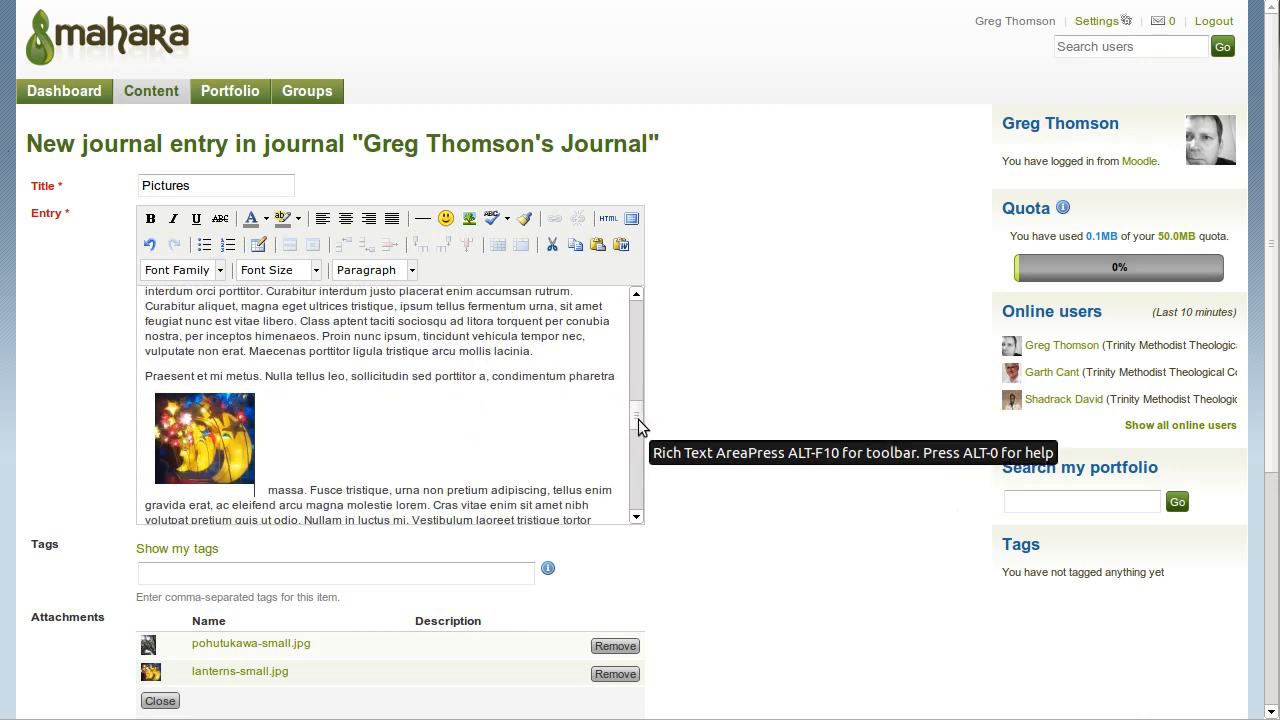
pyautogui.scroll(-1, 640, 430)
pyautogui.scroll(2, 640, 430)
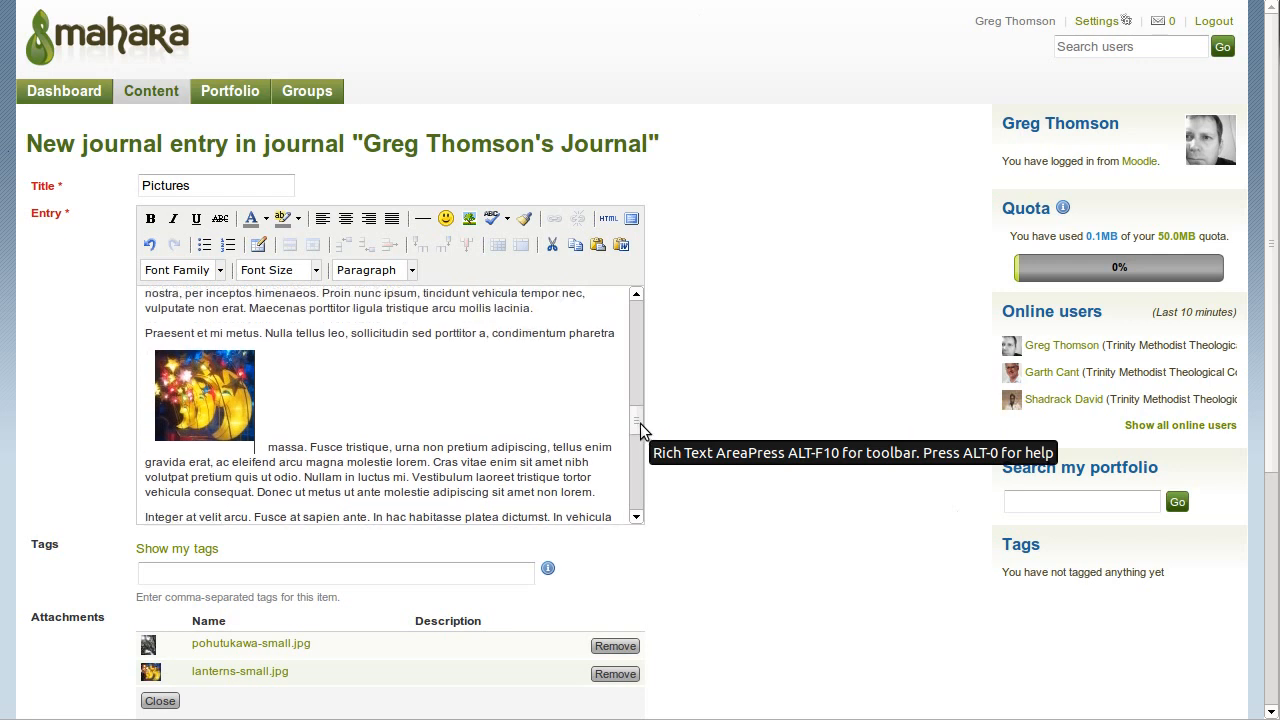
pyautogui.click(214, 383)
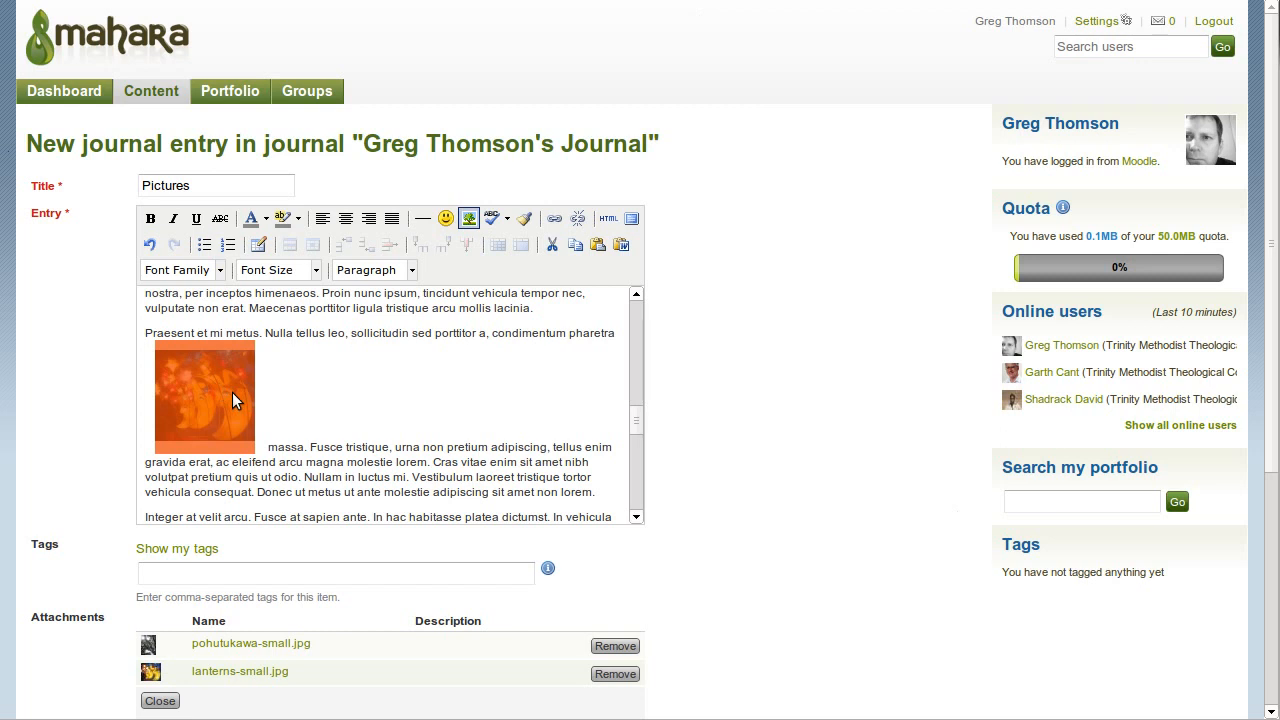
pyautogui.press('Delete')
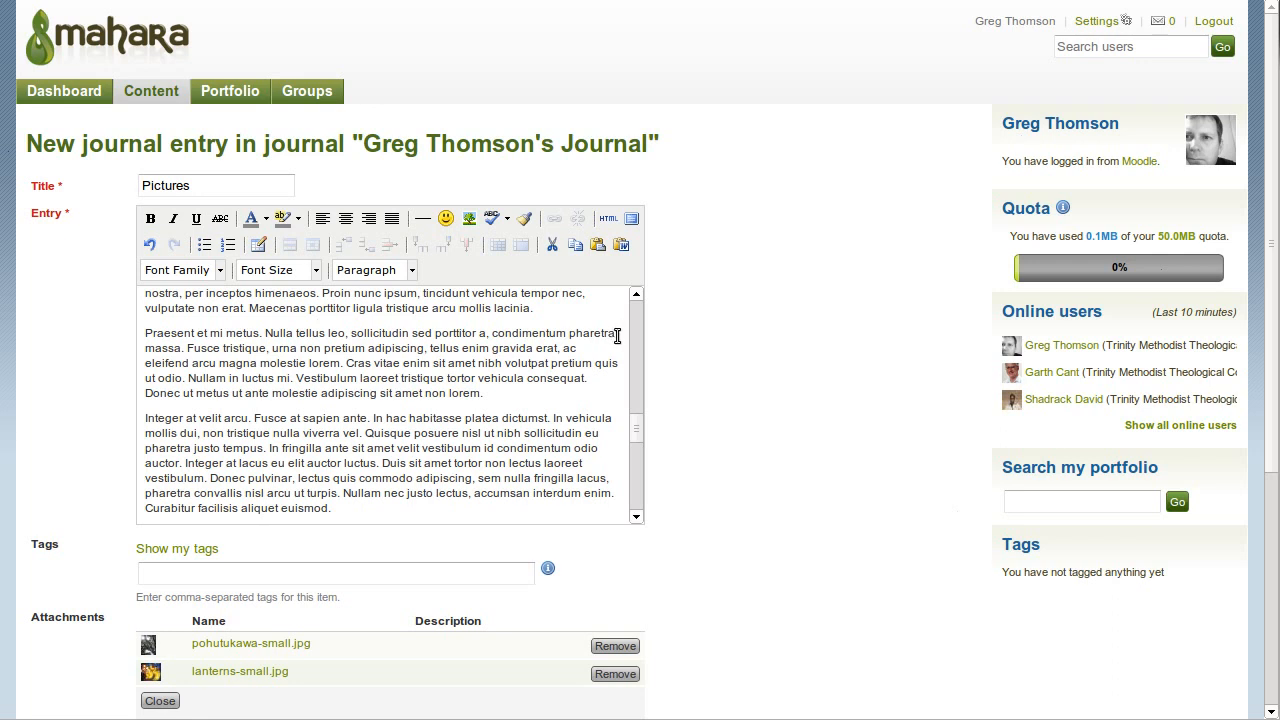
# Insert lanterns-small.jpg after "condimentum pharetra" in the "Praesent et mi metus" paragraph with Right alignment, vertical space 10 and matching horizontal space.
pyautogui.click(471, 220)
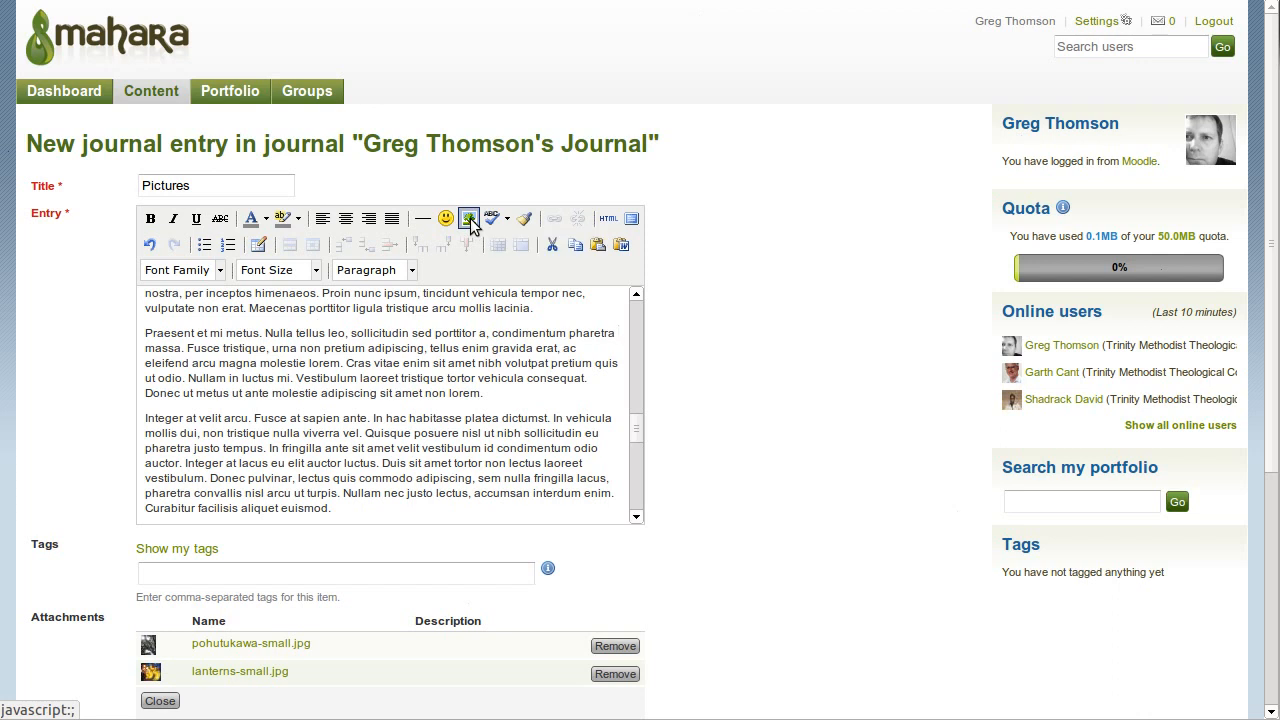
pyautogui.click(475, 219)
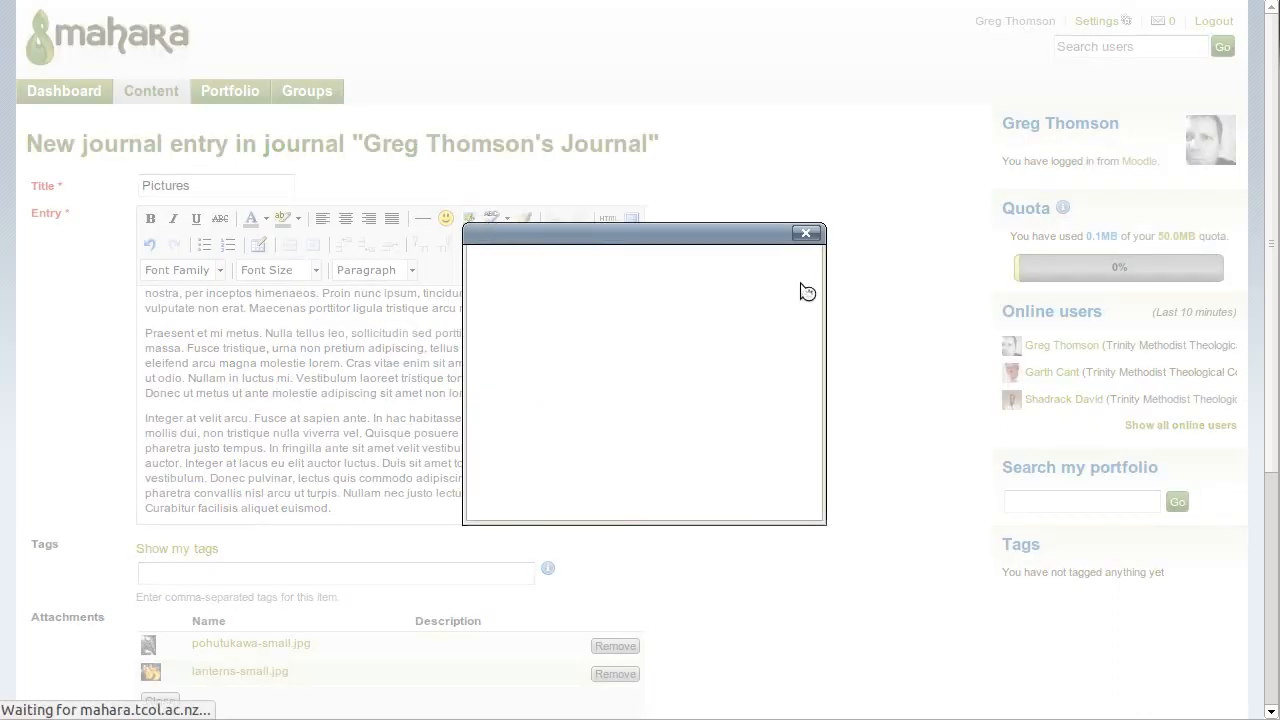
pyautogui.click(625, 312)
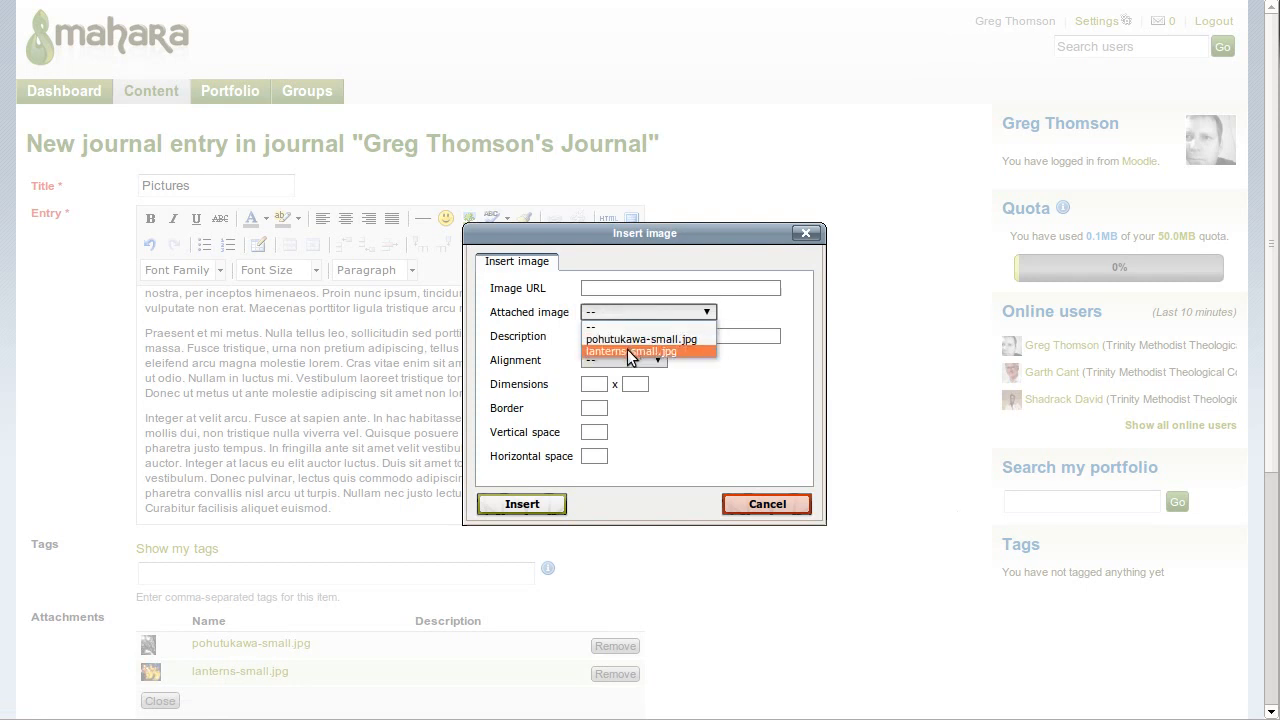
pyautogui.click(627, 349)
pyautogui.click(660, 360)
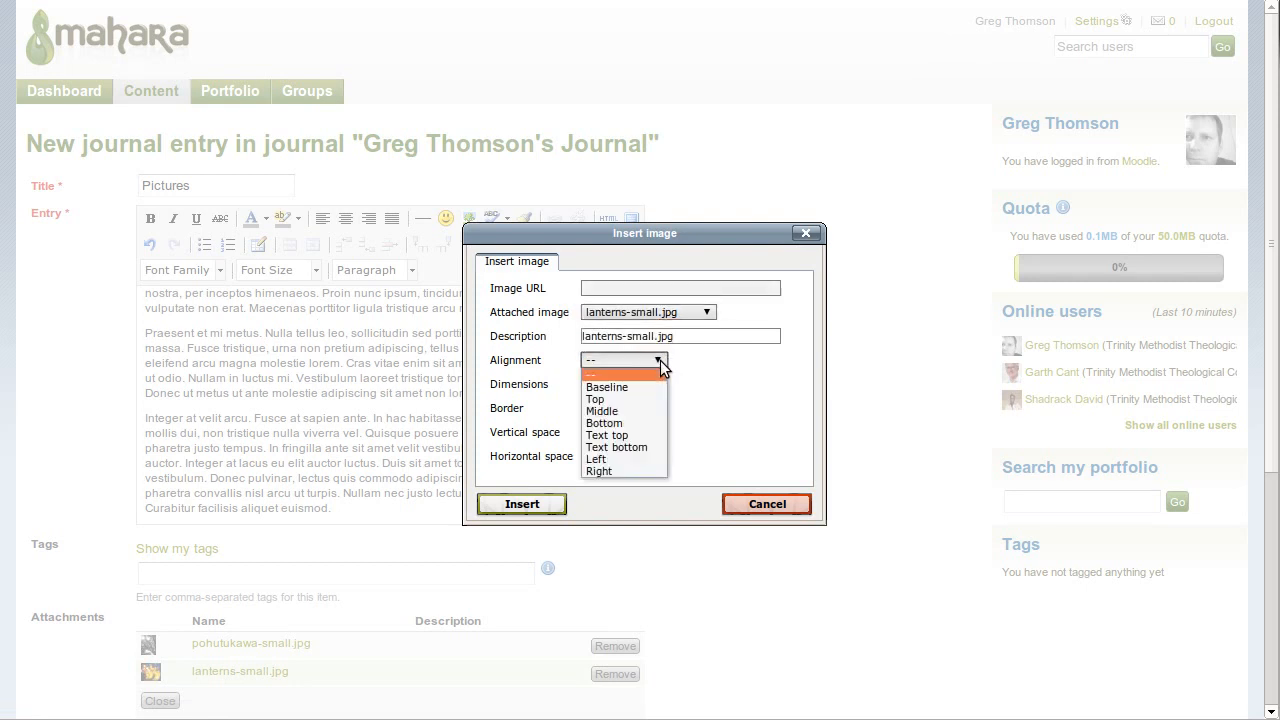
pyautogui.click(650, 471)
pyautogui.click(595, 432)
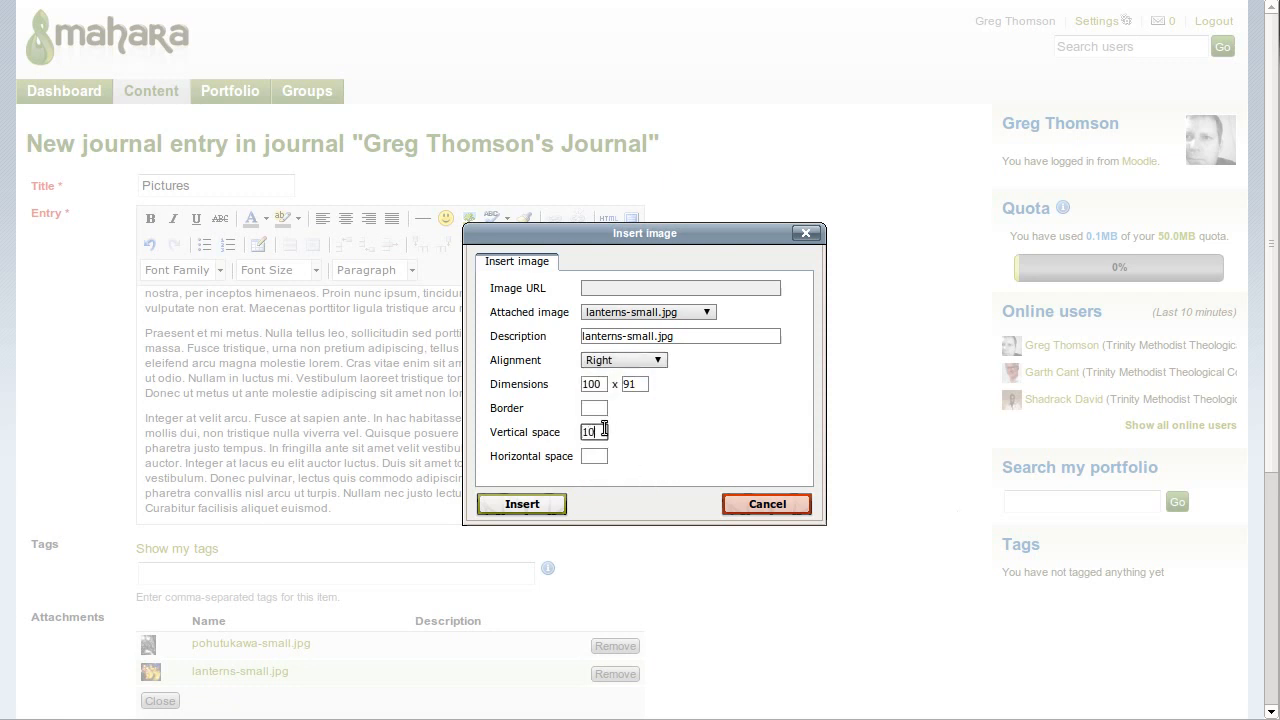
pyautogui.click(599, 457)
pyautogui.click(541, 507)
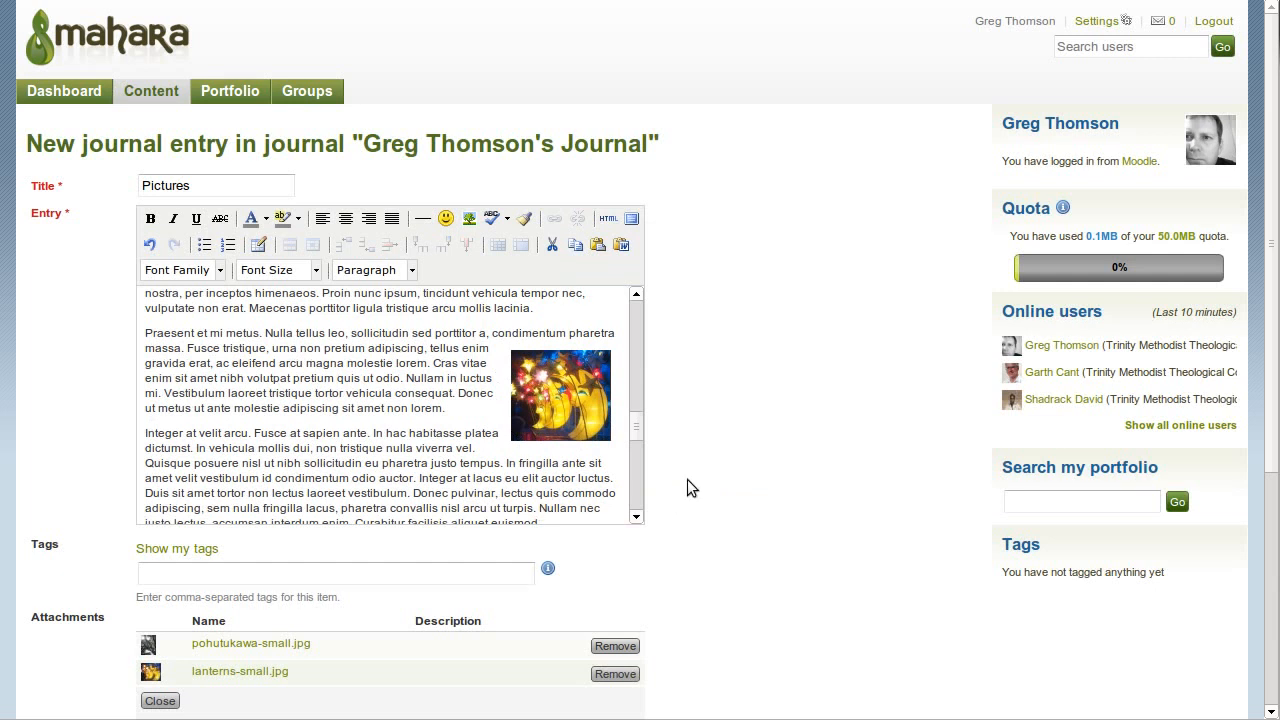
# Check the rest of the entry body and save the "Pictures" journal entry.
pyautogui.moveTo(634, 431); pyautogui.dragTo(639, 470)
pyautogui.scroll(-4, 765, 393)
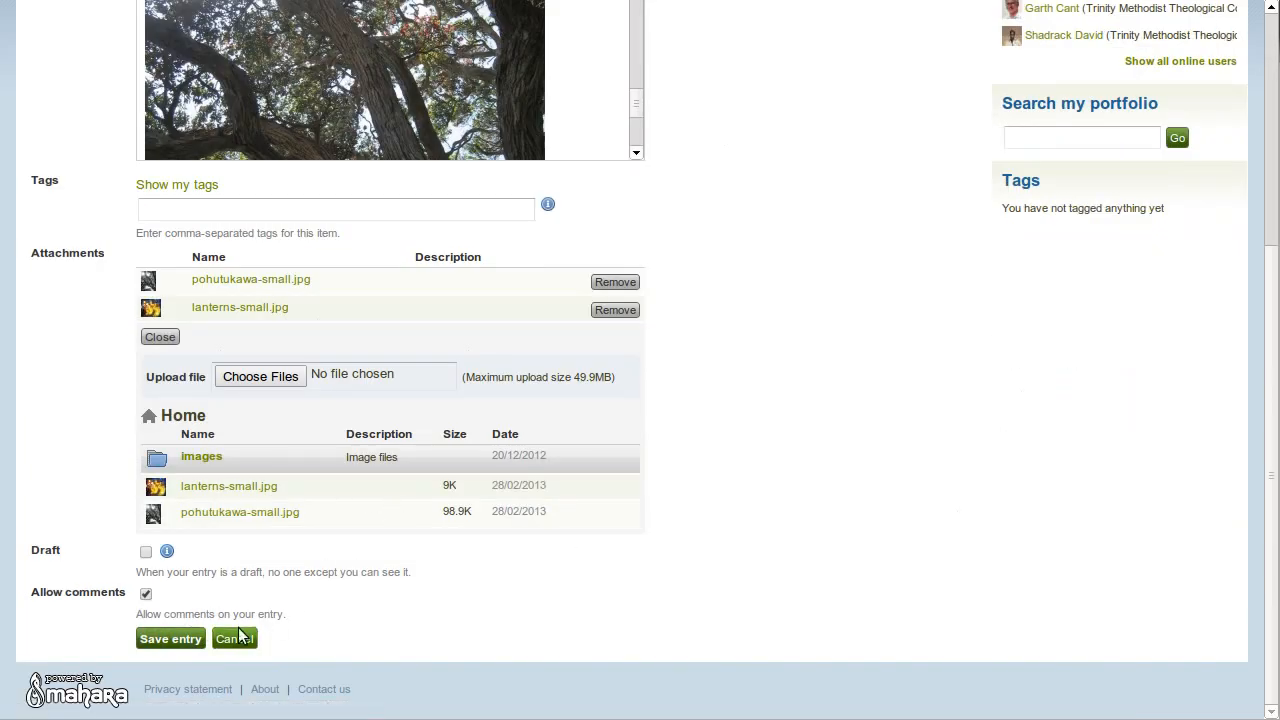
pyautogui.click(180, 638)
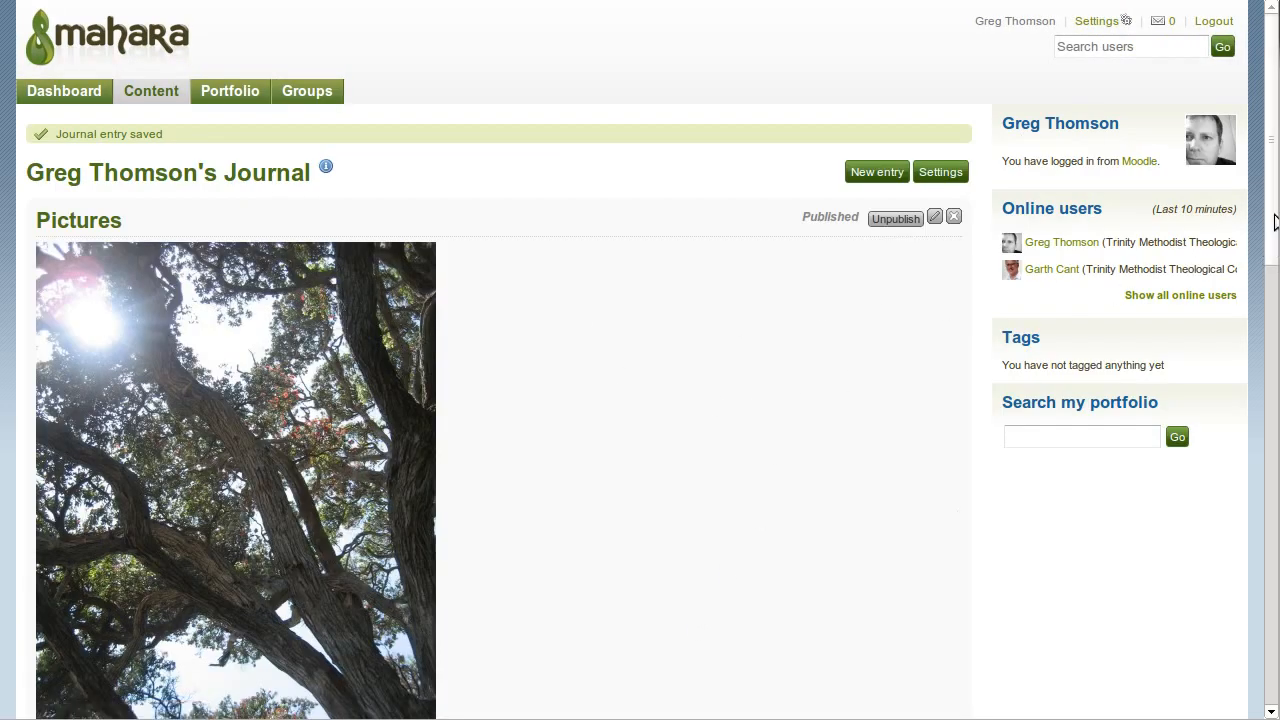
# View the attached file pohutukawa-small.jpg from the saved entry's attached files and return to the journal.
pyautogui.moveTo(1274, 217); pyautogui.dragTo(1183, 649)
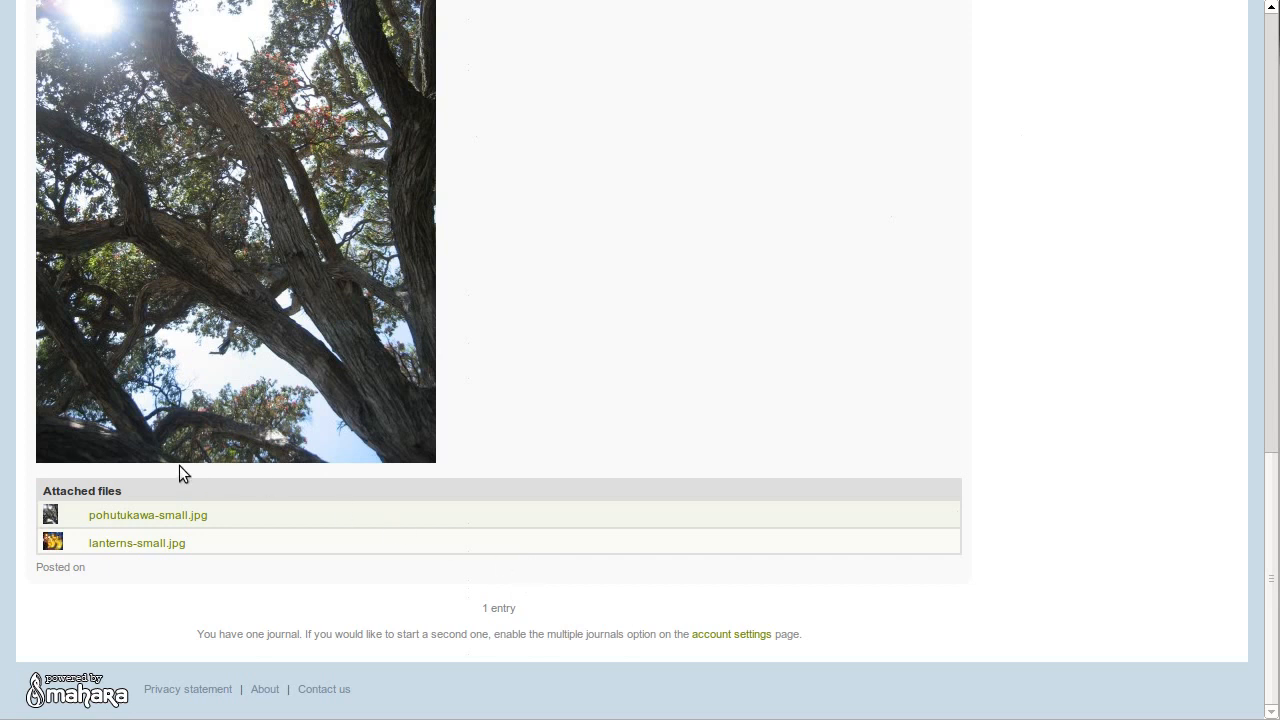
pyautogui.click(170, 516)
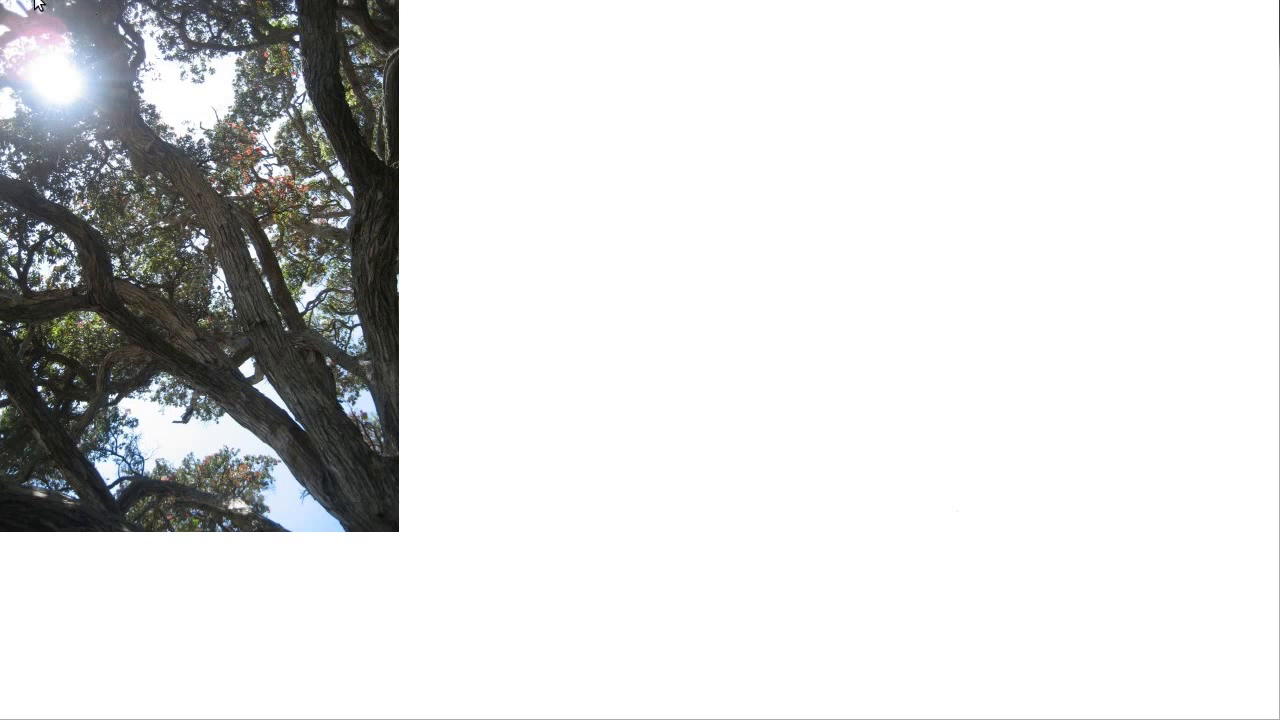
pyautogui.rightClick(504, 213)
pyautogui.click(540, 232)
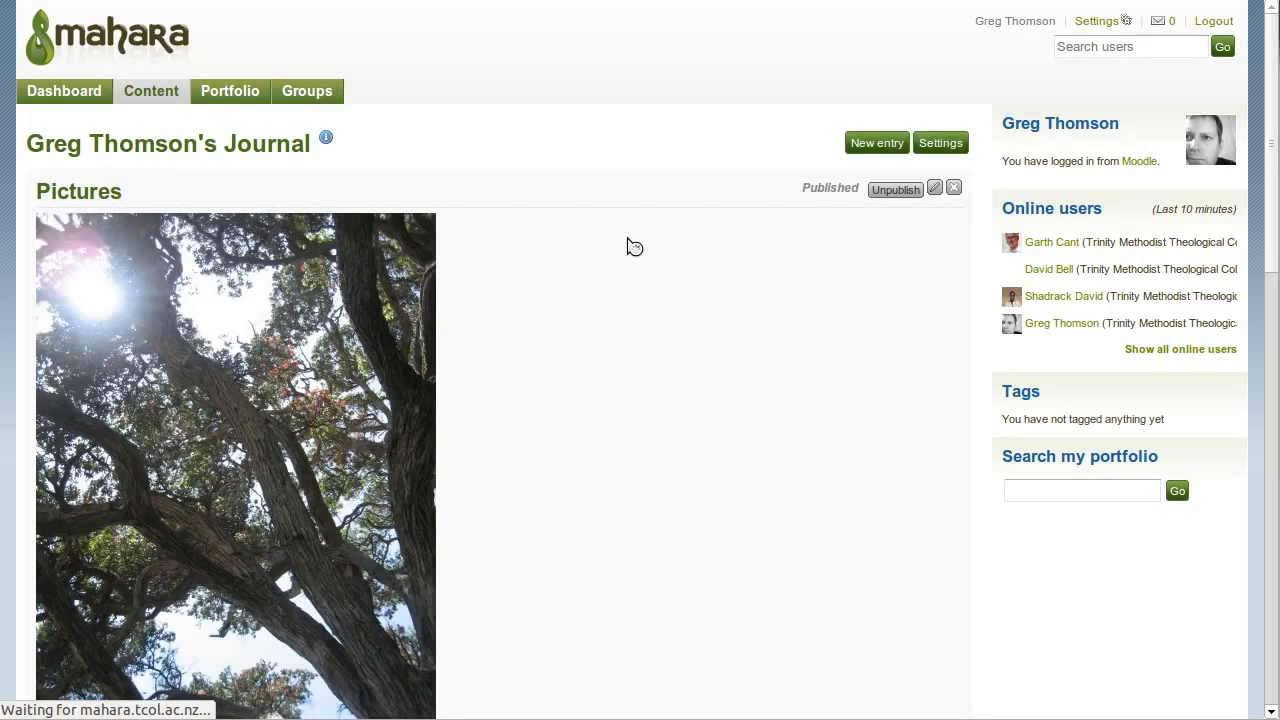